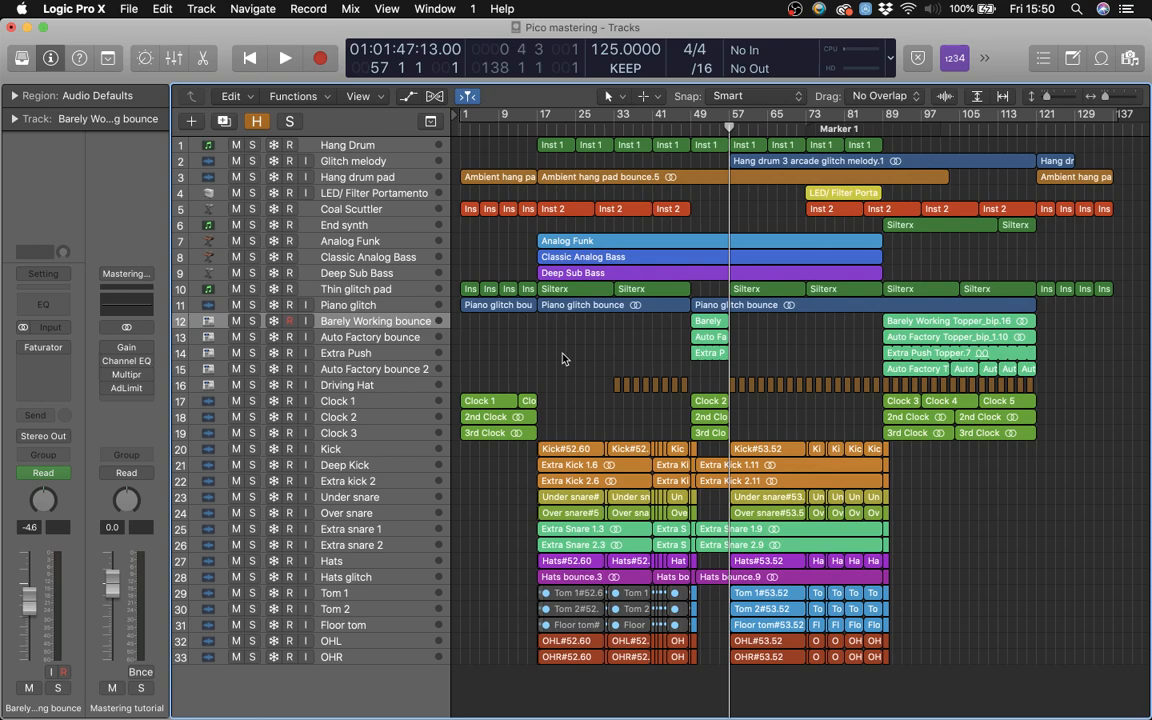
Play the unmastered mix from bar 57, stop it, and return the playhead to bar 57.
{"action": "key", "text": "space"}
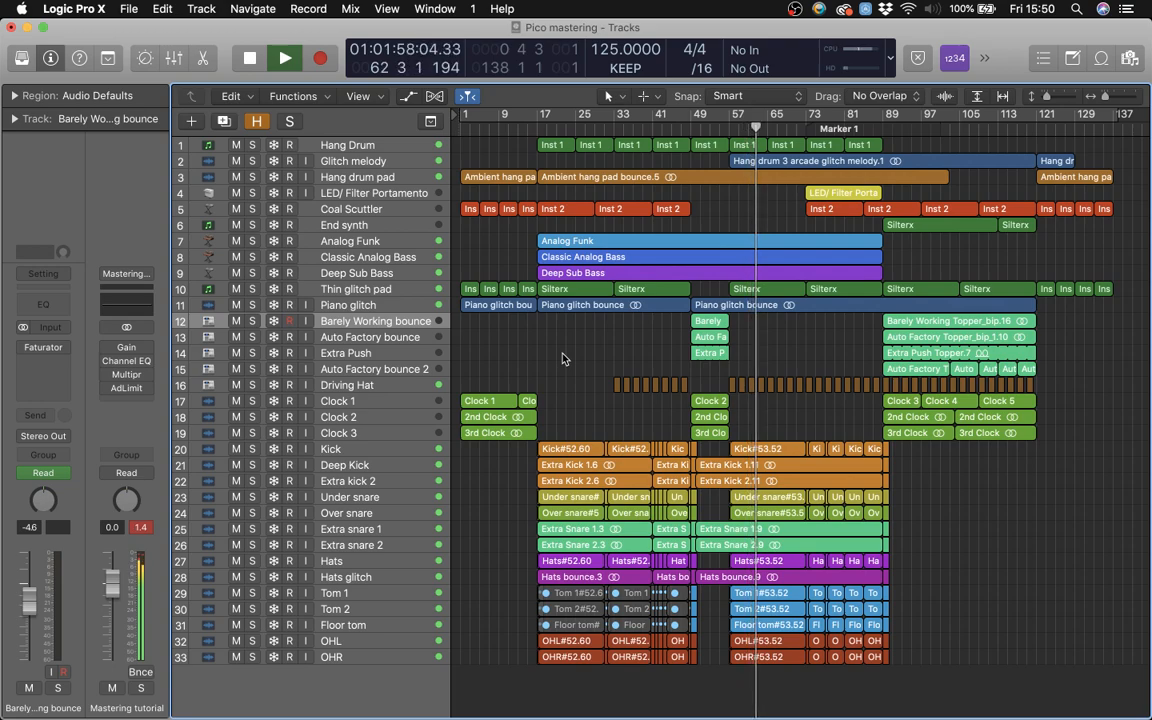
{"action": "key", "text": "space"}
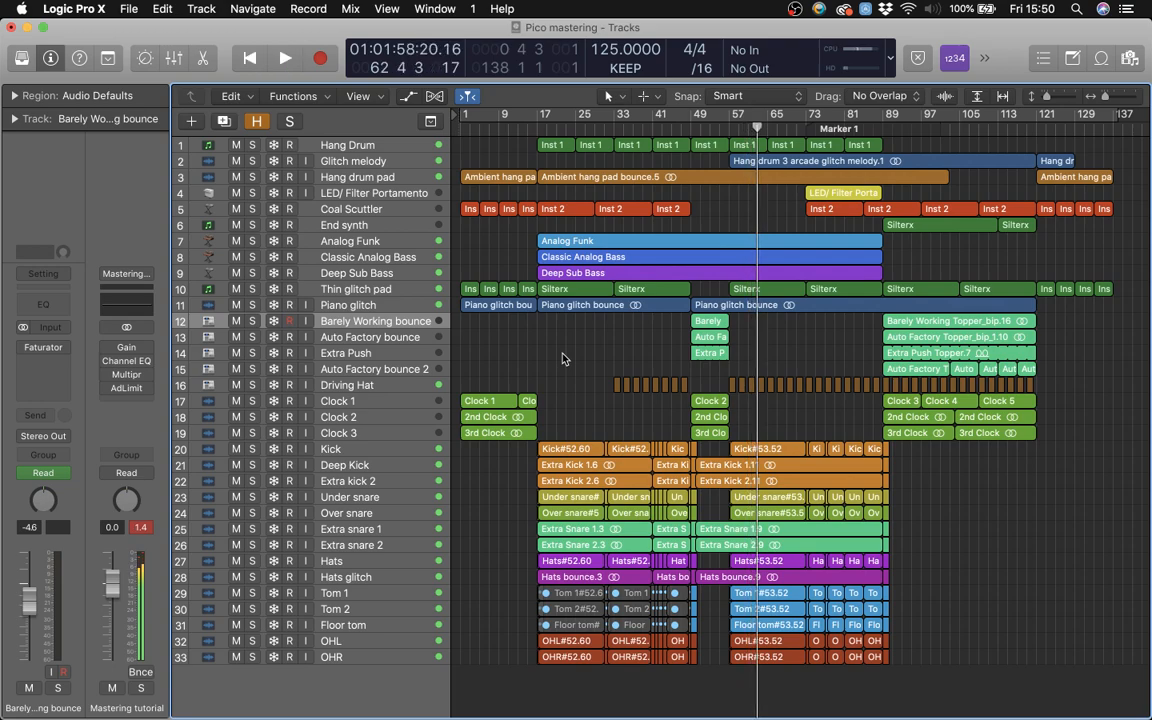
{"action": "left_click", "coordinate": [737, 127]}
{"action": "left_click", "coordinate": [729, 127]}
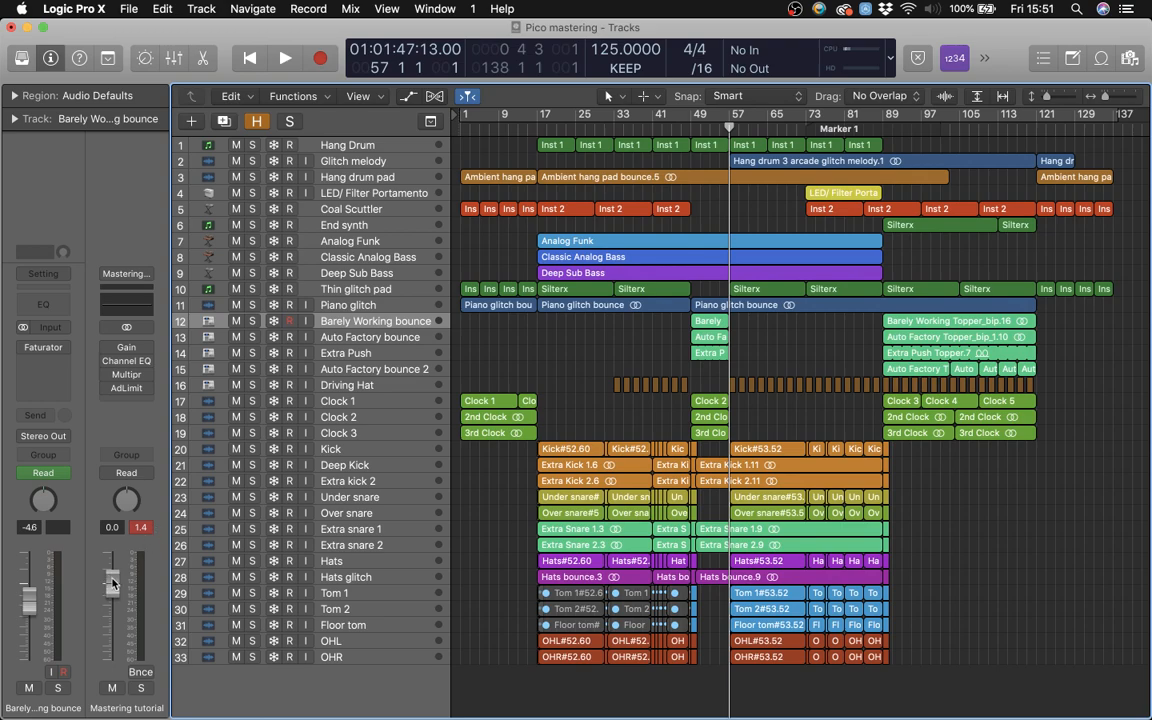
Audition the mix from bar 57 with the Mastering tutorial channel's fader at -2.0 dB, and restore the fader to 0.0 dB.
{"action": "left_click_drag", "start_coordinate": [116, 597], "coordinate": [116, 609]}
{"action": "left_click", "coordinate": [141, 527]}
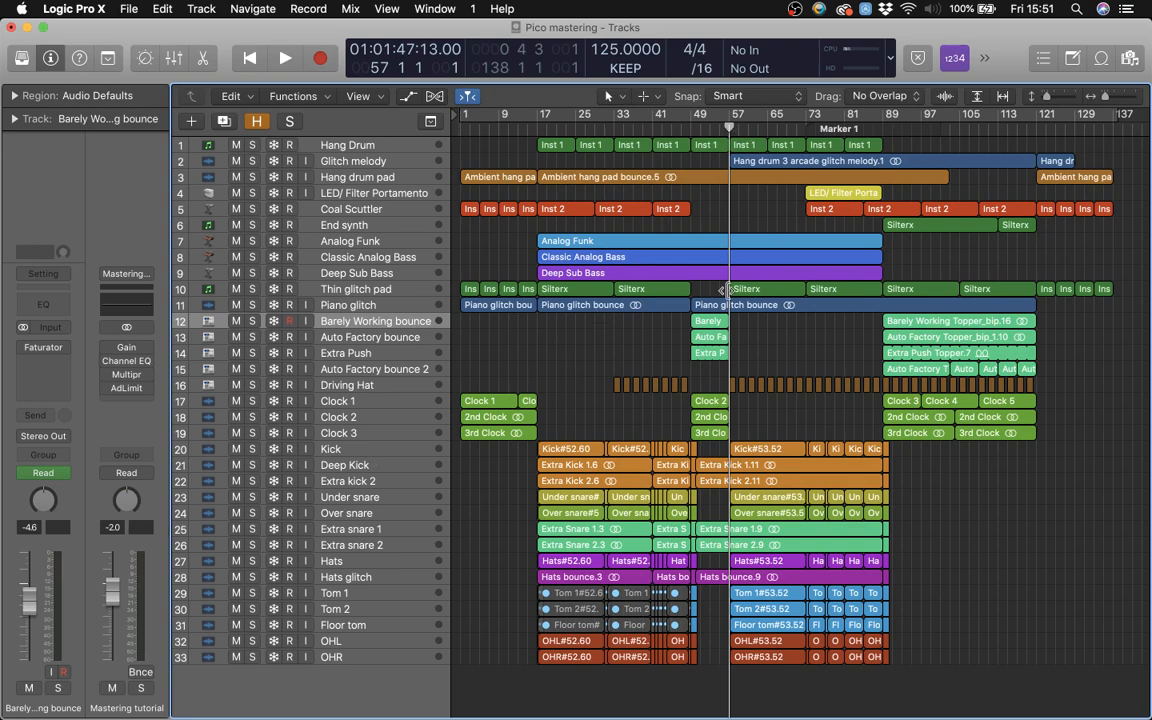
{"action": "key", "text": "space"}
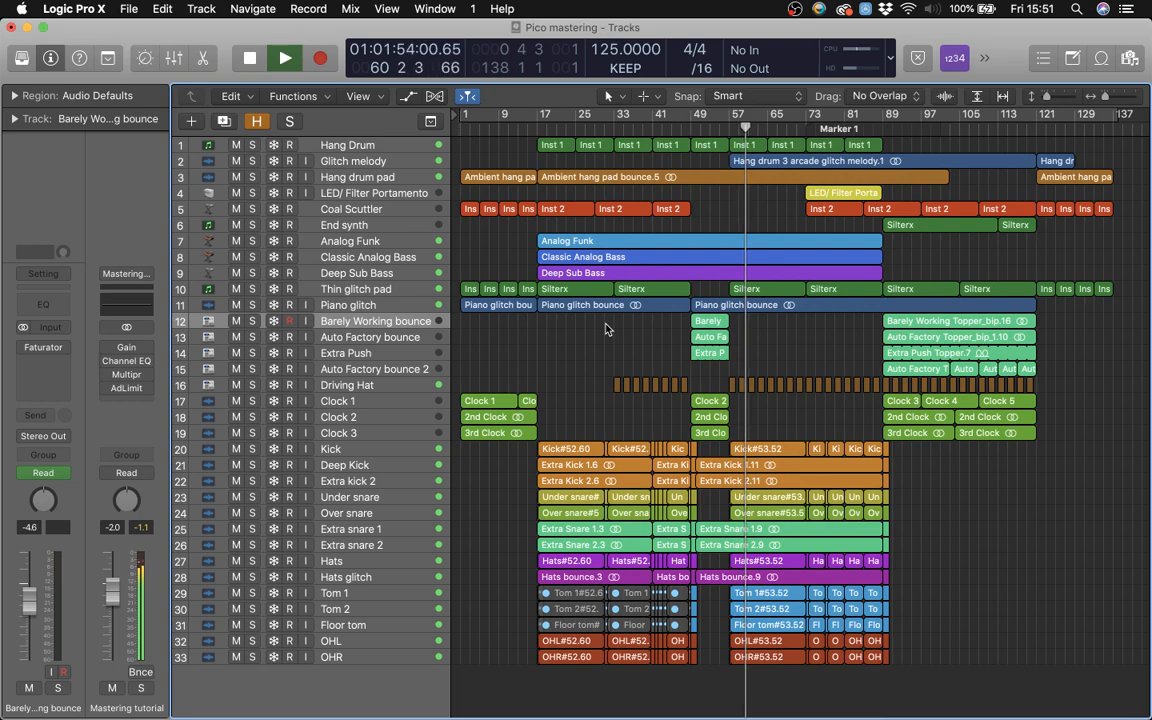
{"action": "key", "text": "space"}
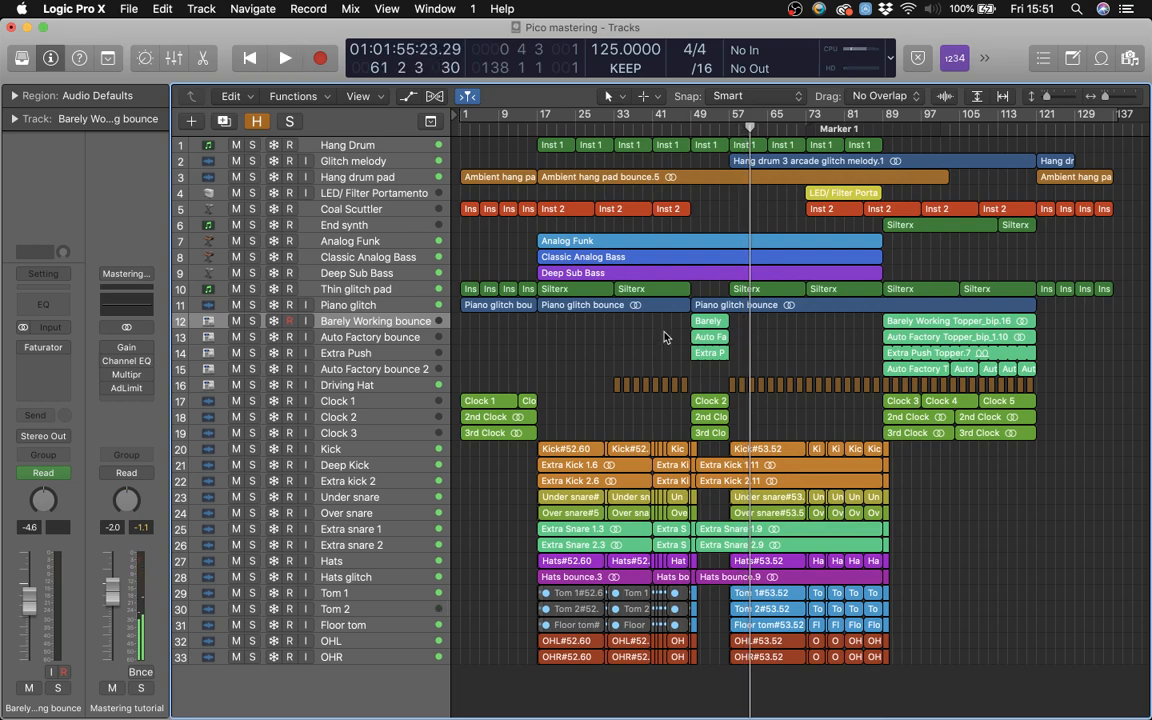
{"action": "left_click", "coordinate": [748, 130]}
{"action": "left_click_drag", "start_coordinate": [750, 128], "coordinate": [729, 128]}
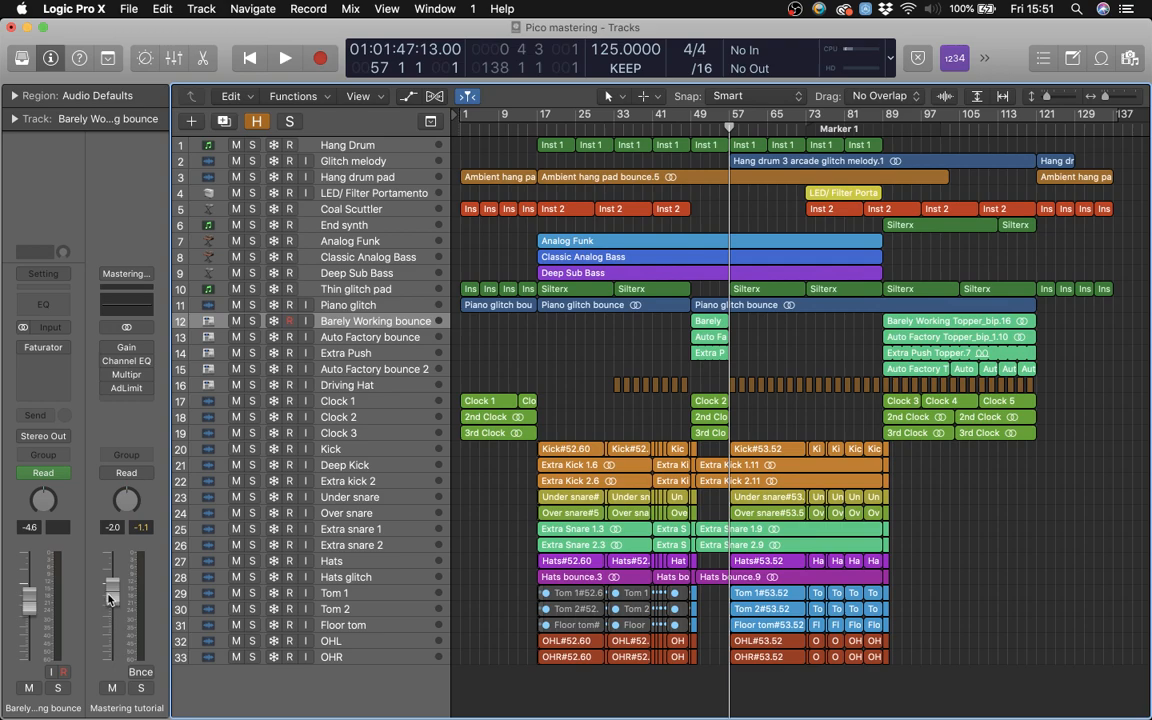
{"action": "left_click_drag", "start_coordinate": [110, 597], "coordinate": [112, 592]}
Enable the Gain plug-in on the Mastering tutorial channel.
{"action": "left_click", "coordinate": [147, 347]}
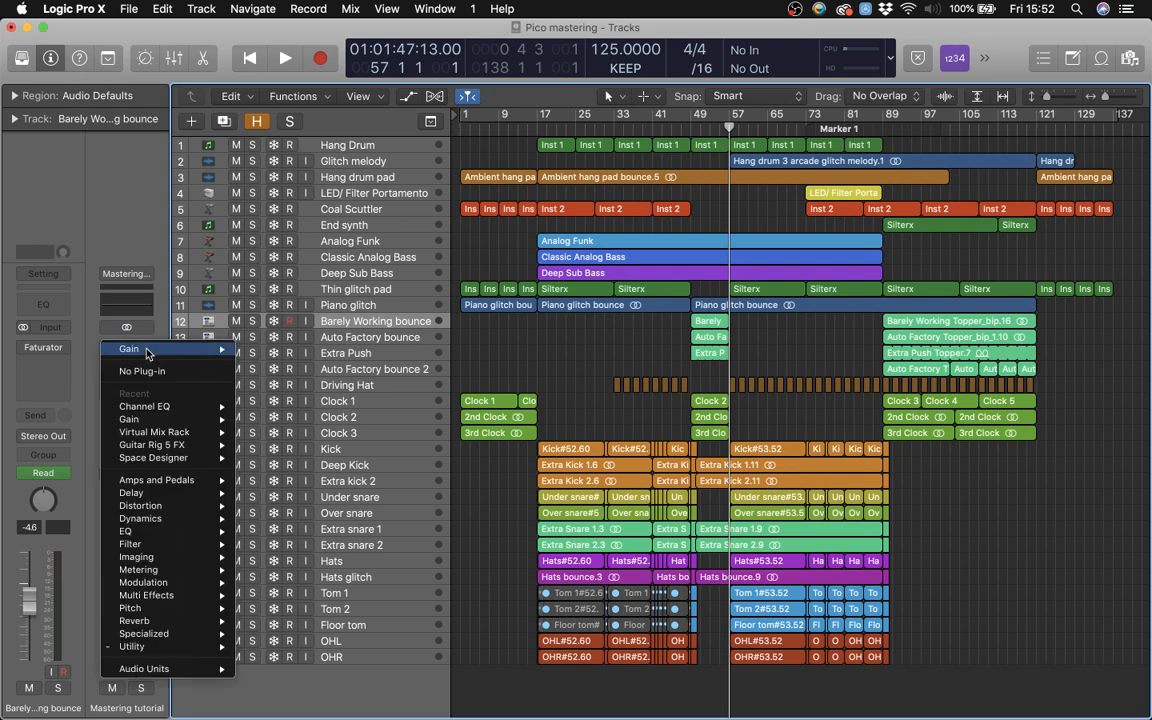
{"action": "mouse_move", "coordinate": [197, 648]}
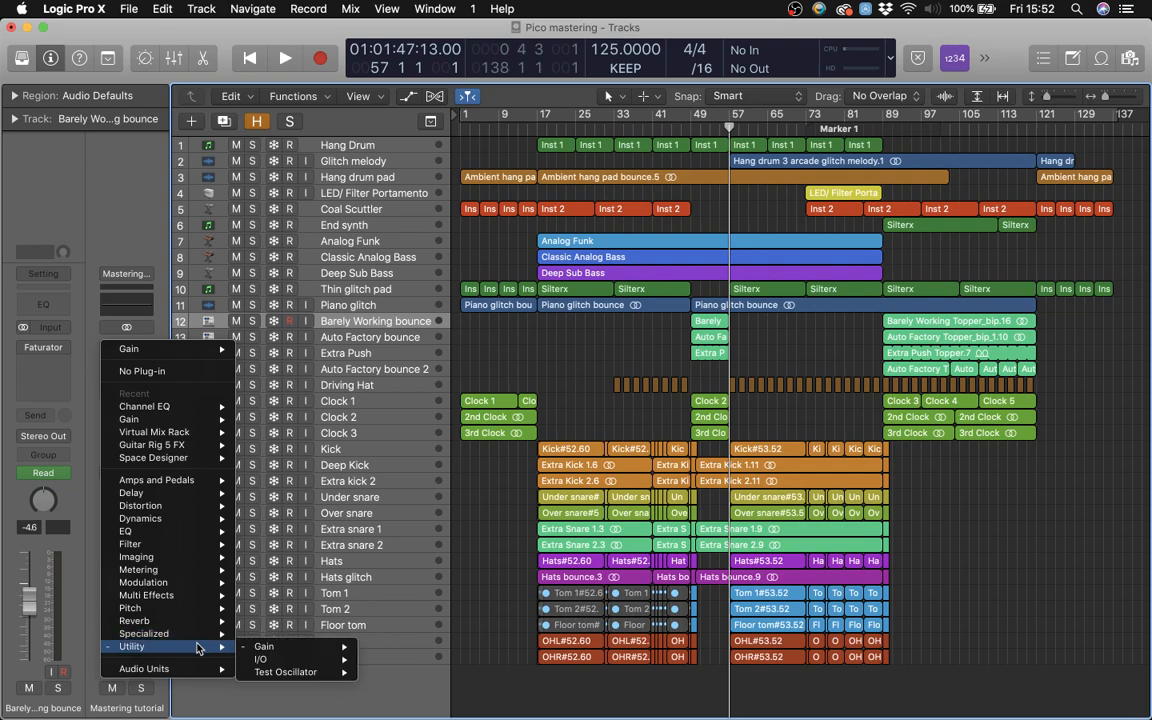
{"action": "mouse_move", "coordinate": [264, 646]}
{"action": "left_click", "coordinate": [385, 645]}
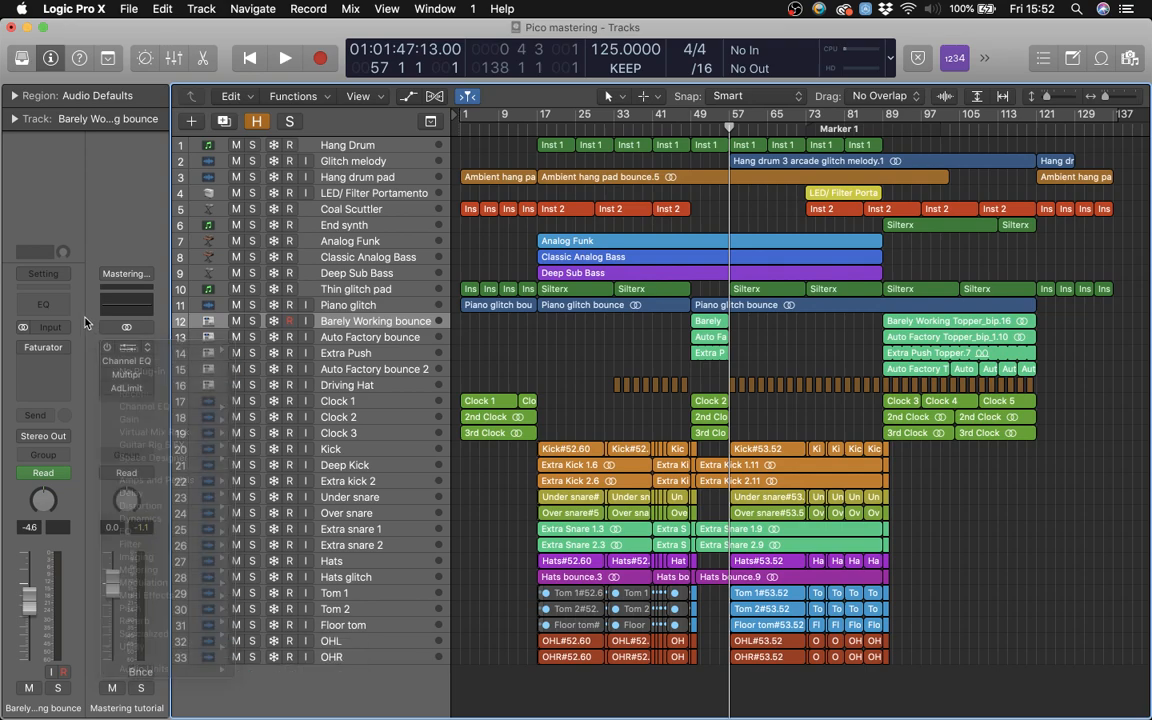
{"action": "left_click", "coordinate": [107, 348]}
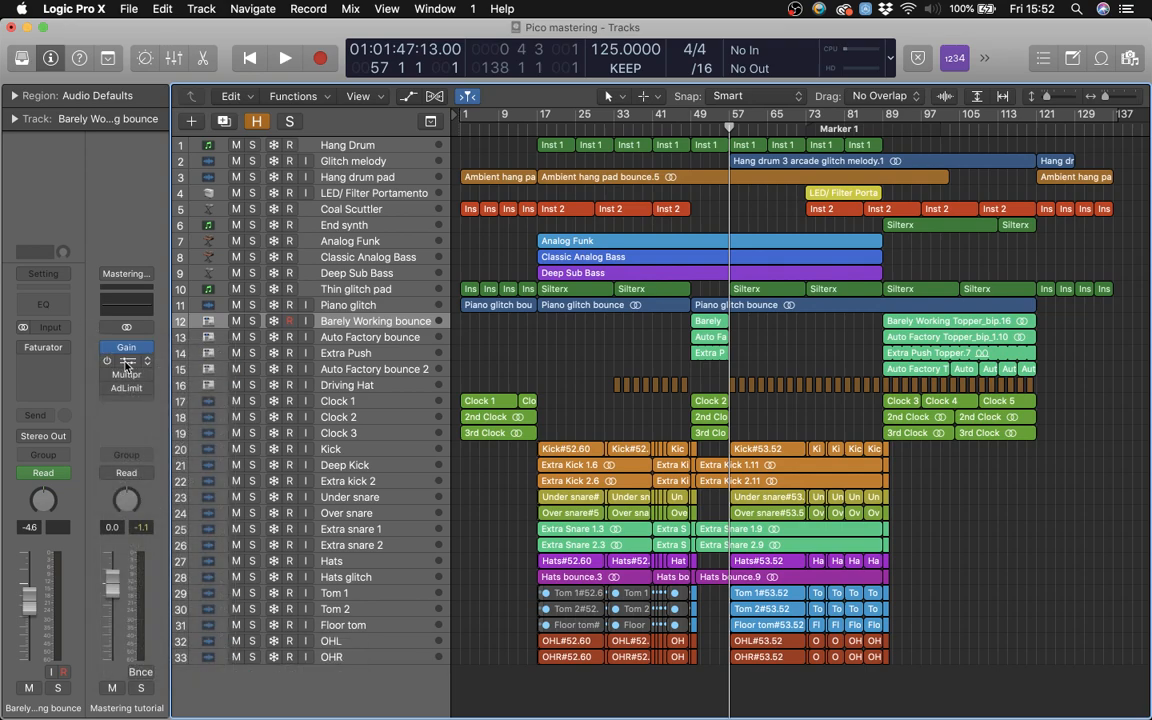
Enable the Channel EQ and Multipressor plug-ins on the Mastering tutorial channel.
{"action": "left_click", "coordinate": [125, 303]}
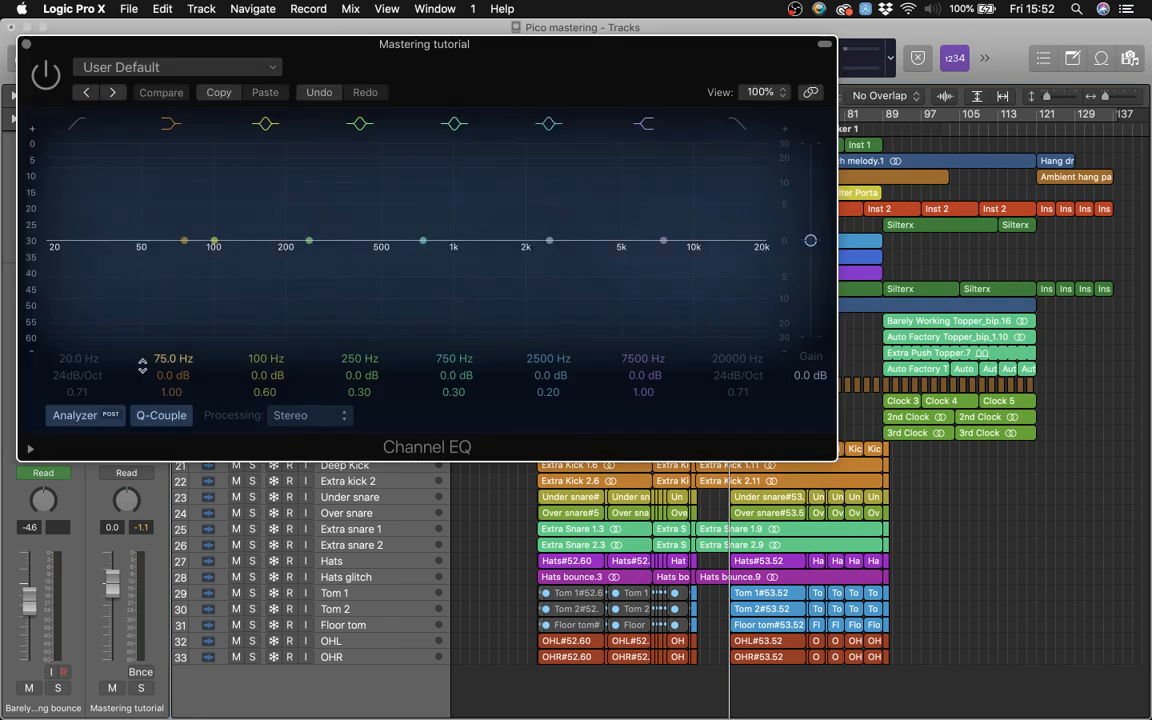
{"action": "left_click", "coordinate": [24, 42]}
{"action": "left_click", "coordinate": [143, 362]}
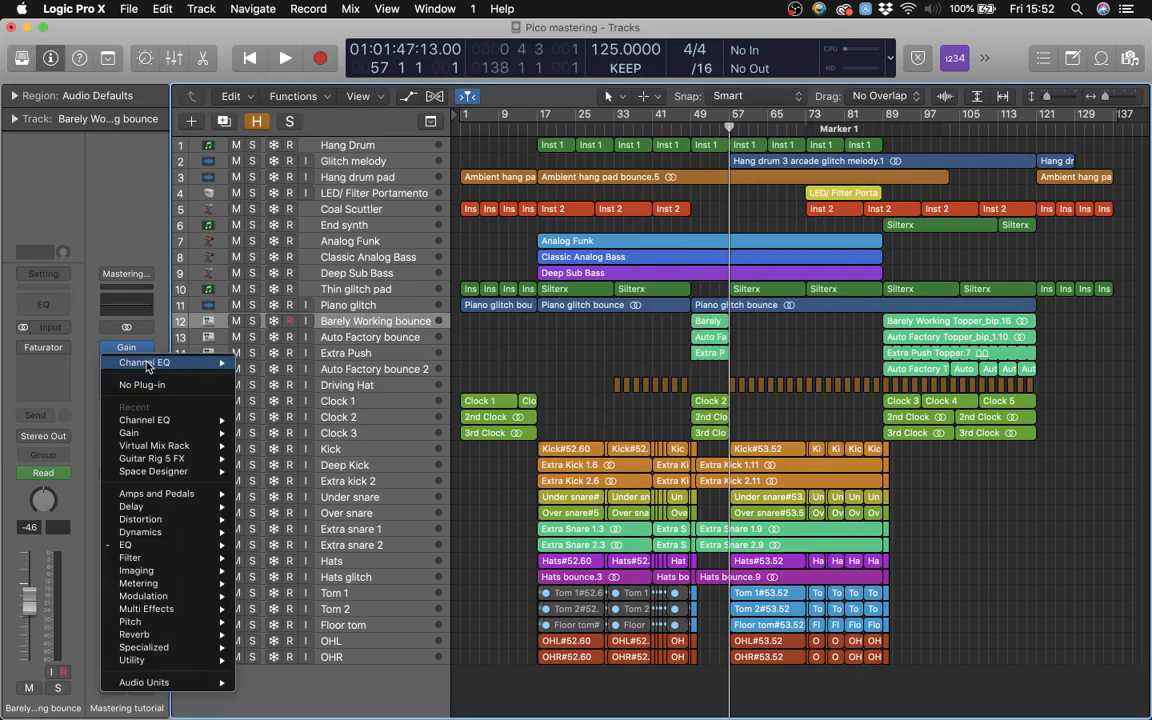
{"action": "mouse_move", "coordinate": [213, 545]}
{"action": "mouse_move", "coordinate": [296, 548]}
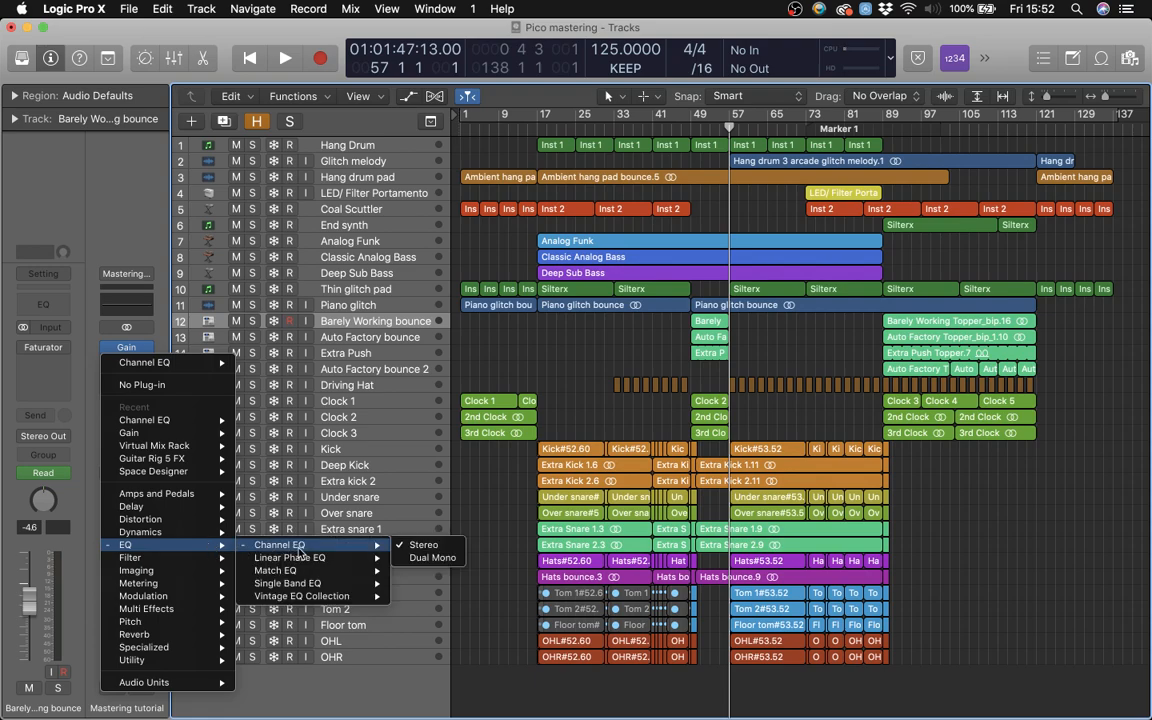
{"action": "left_click", "coordinate": [125, 362]}
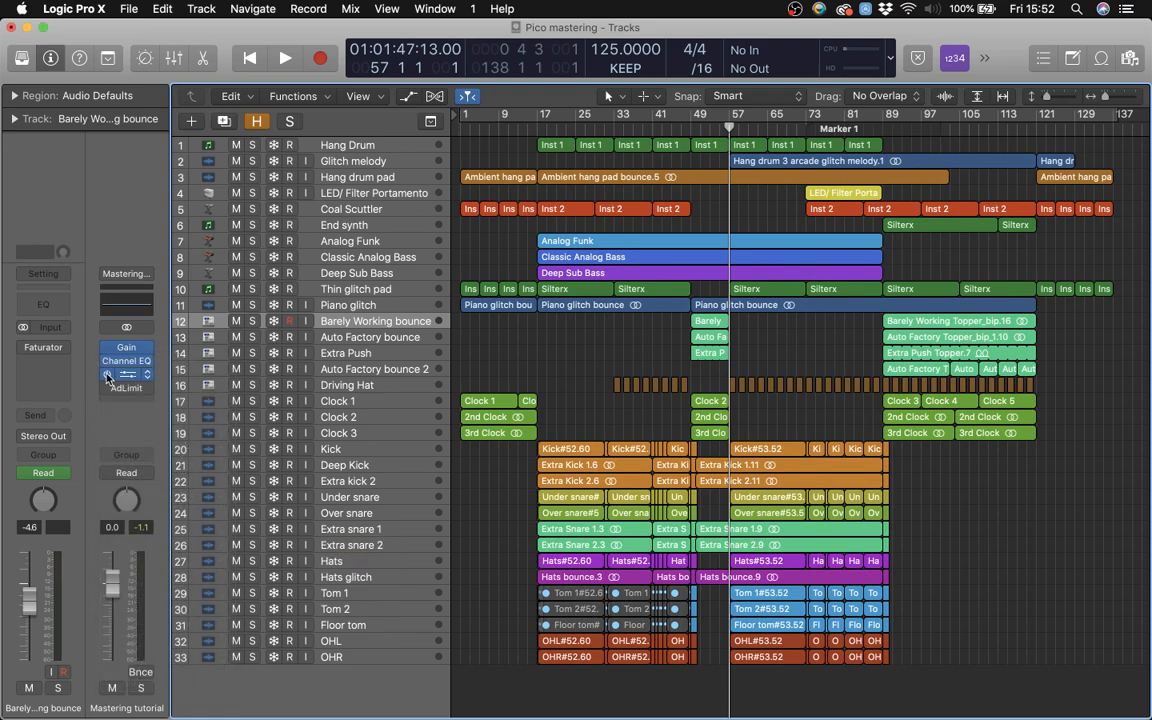
{"action": "left_click", "coordinate": [147, 376]}
{"action": "mouse_move", "coordinate": [149, 379]}
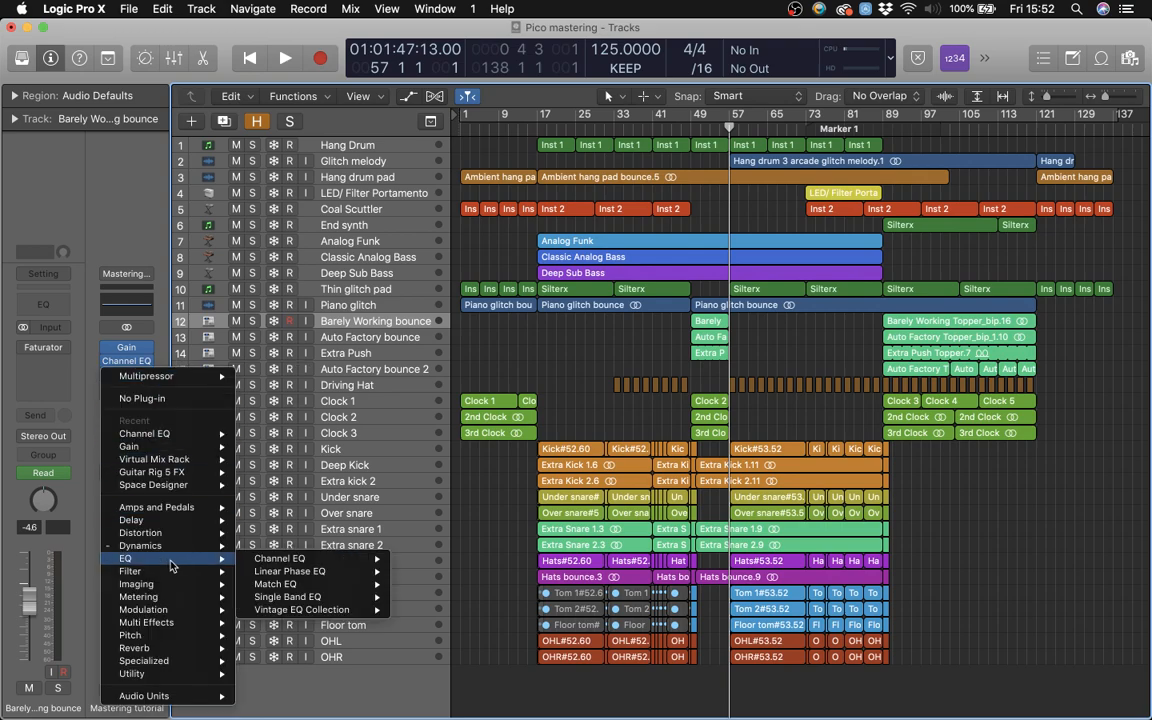
{"action": "mouse_move", "coordinate": [175, 549]}
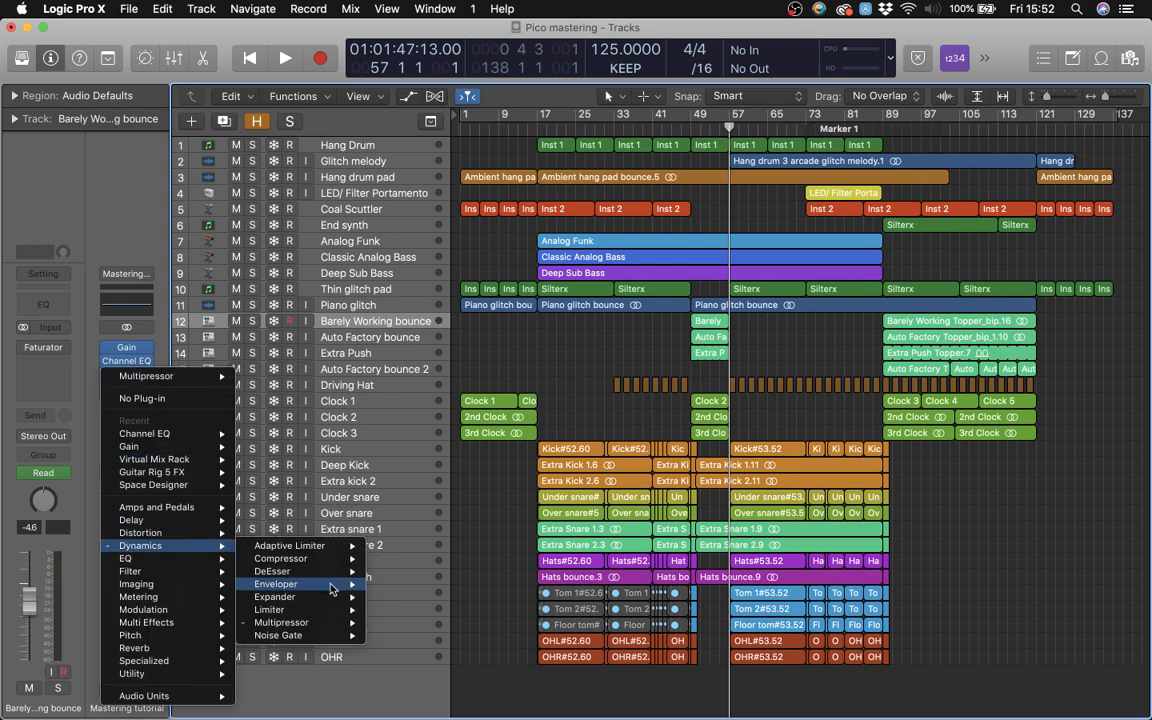
{"action": "left_click", "coordinate": [320, 627]}
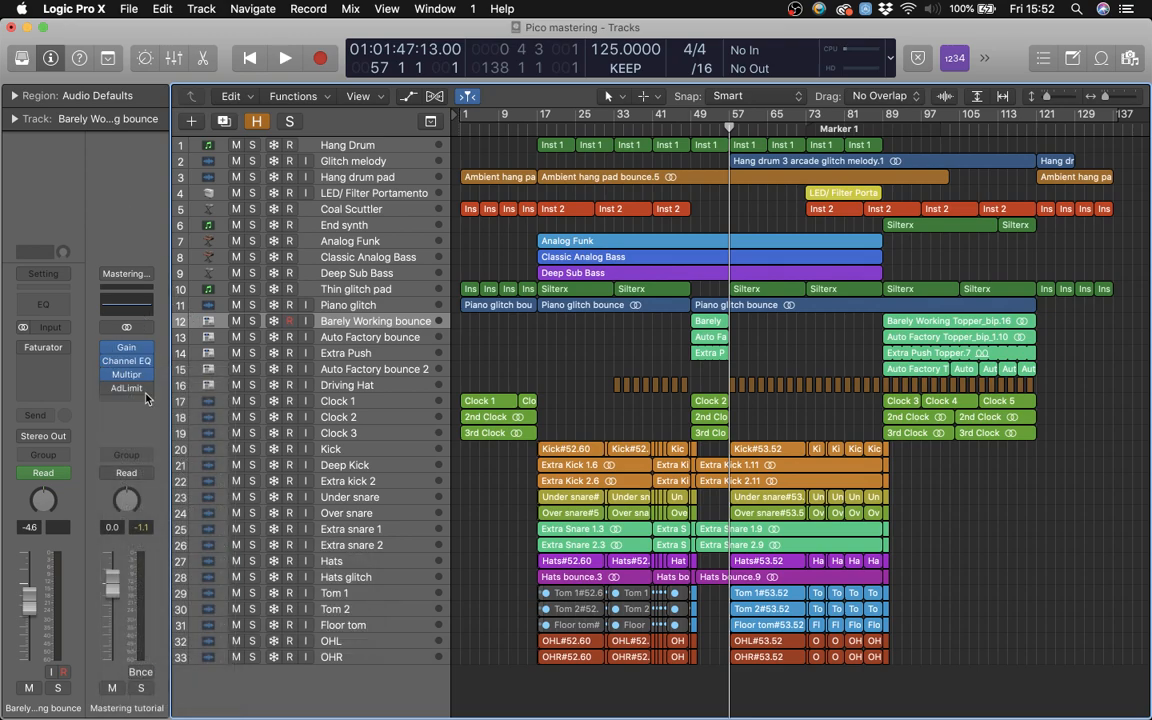
Enable the Adaptive Limiter plug-in on the Mastering tutorial channel.
{"action": "left_click", "coordinate": [143, 391]}
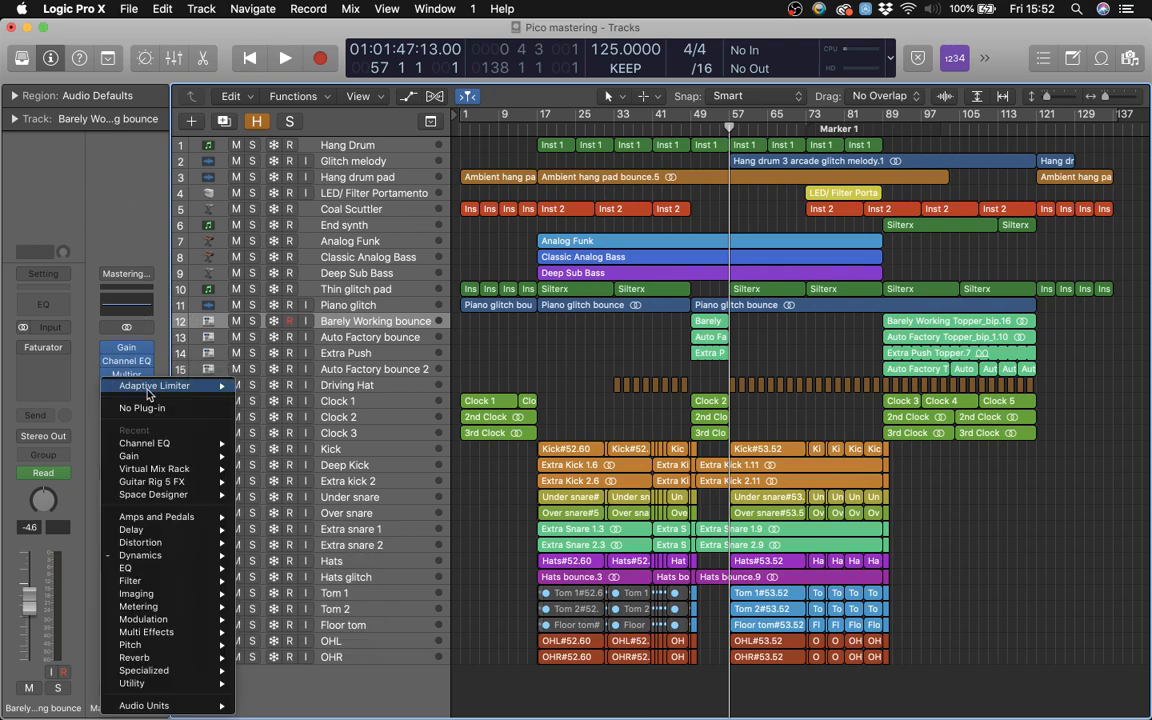
{"action": "mouse_move", "coordinate": [165, 555]}
{"action": "mouse_move", "coordinate": [350, 560]}
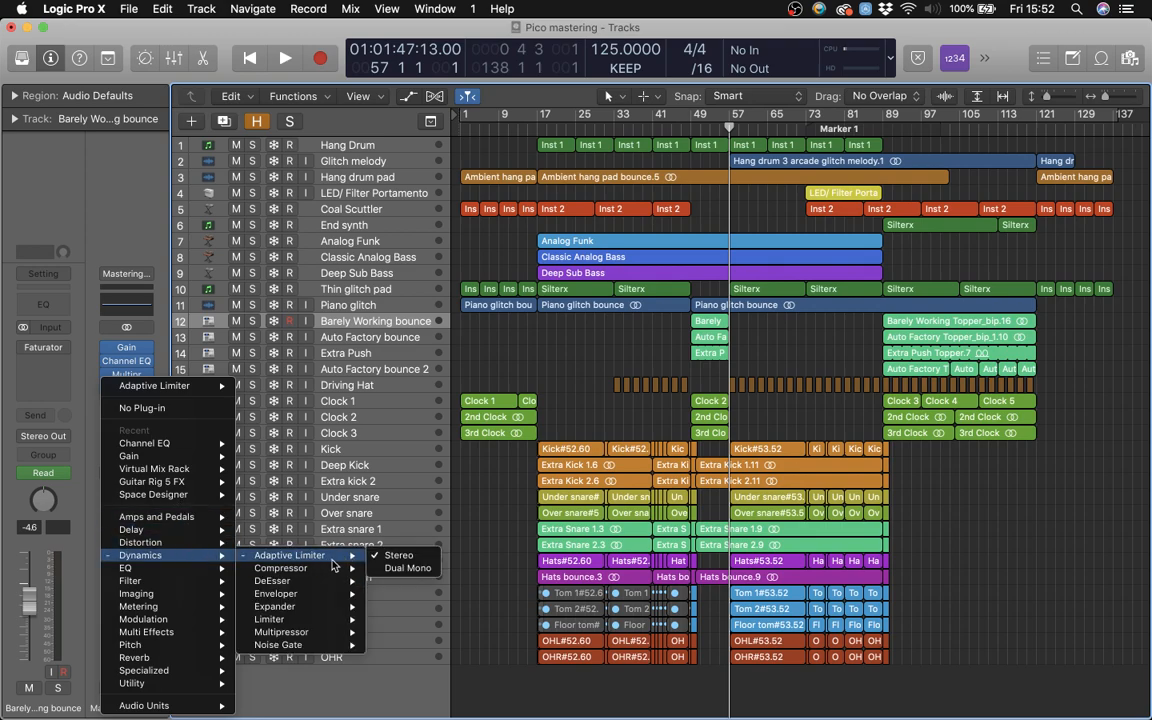
{"action": "left_click", "coordinate": [494, 511]}
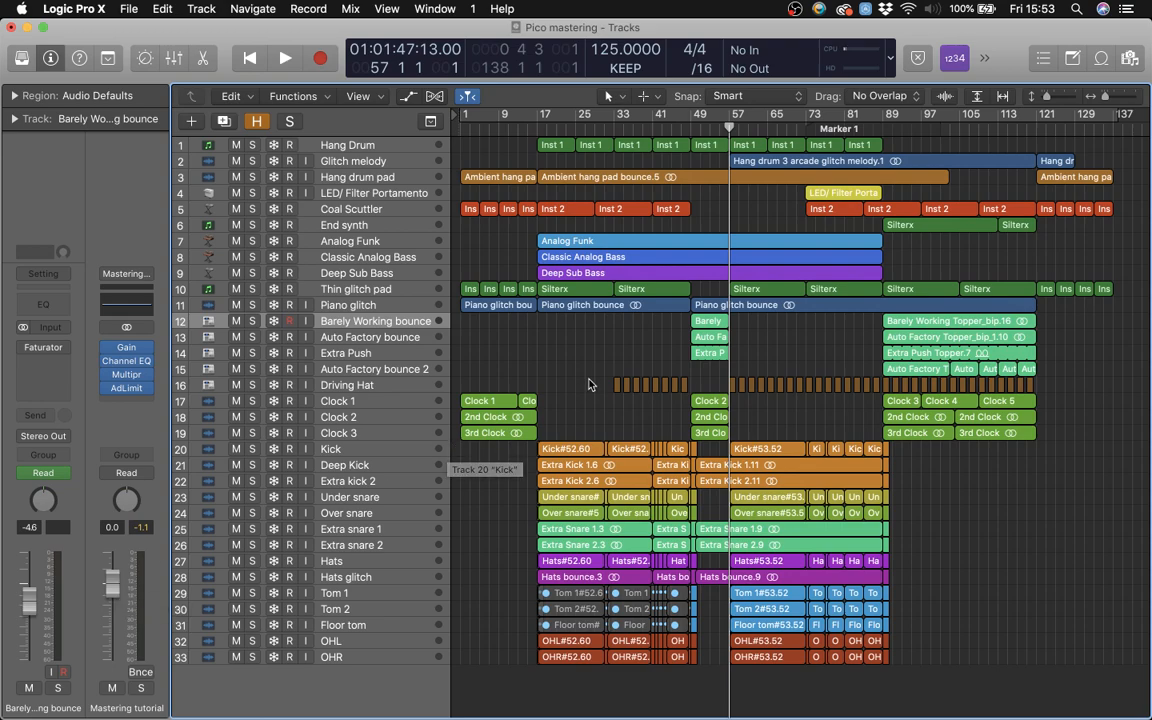
Audition the mix from bar 57 through the enabled mastering plug-ins and return the playhead to bar 57.
{"action": "key", "text": "space"}
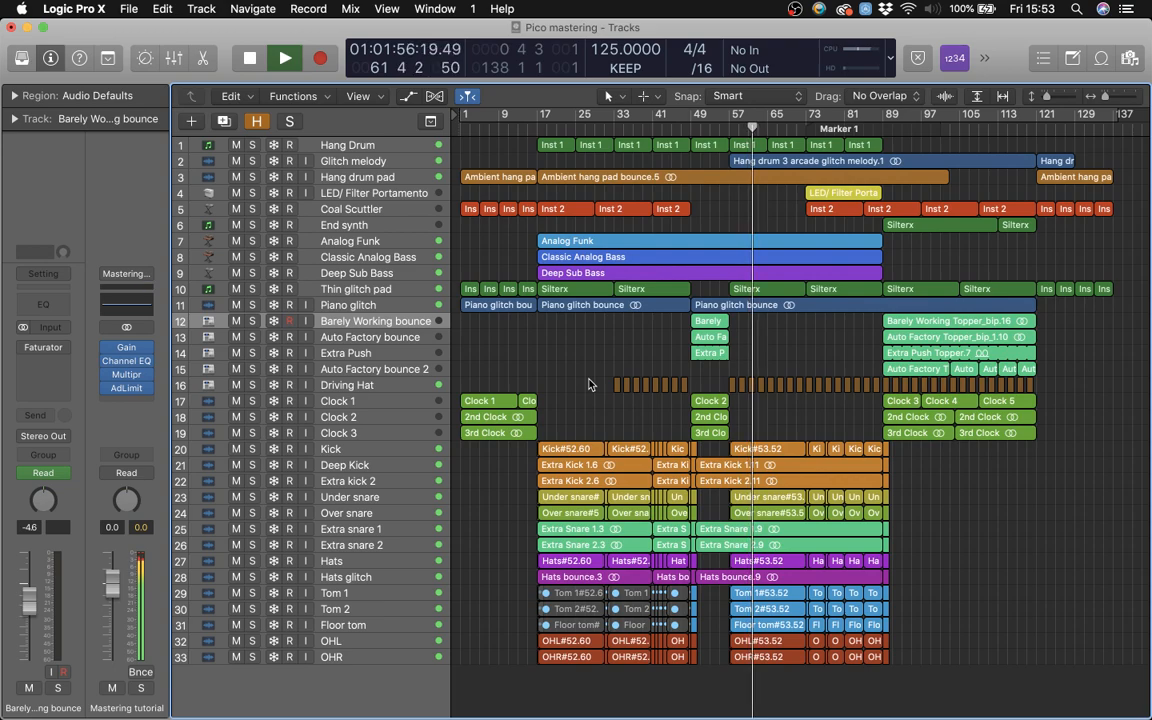
{"action": "key", "text": "space"}
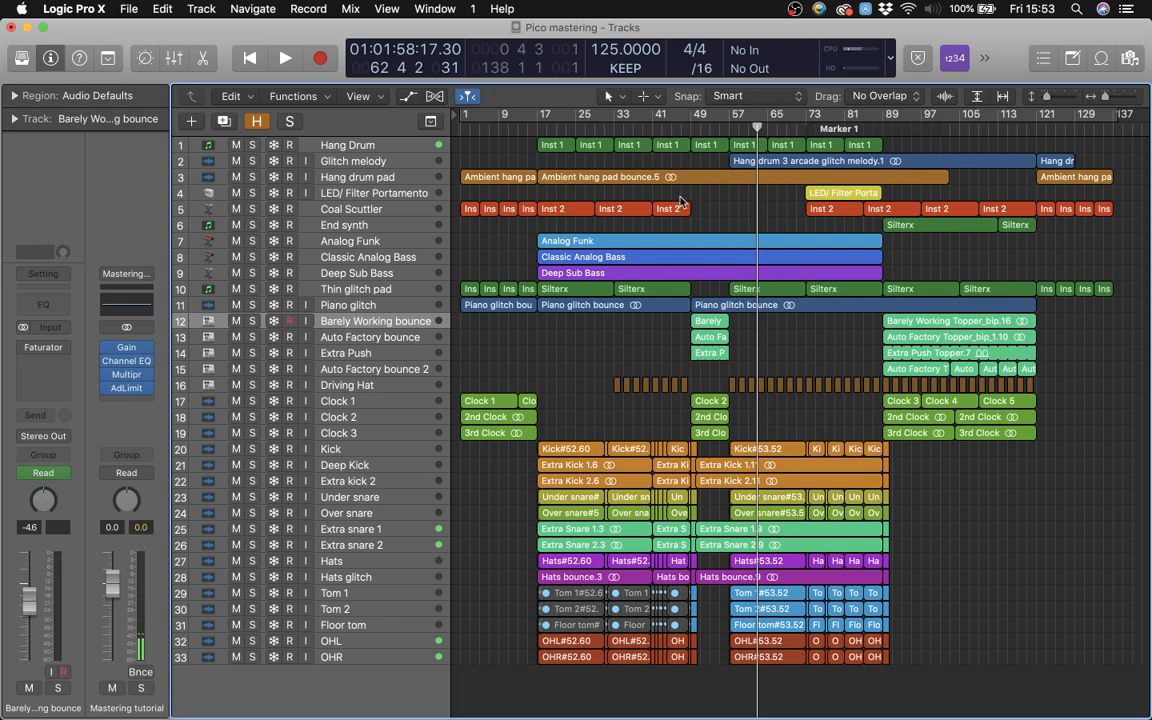
{"action": "left_click", "coordinate": [746, 128]}
{"action": "left_click_drag", "start_coordinate": [746, 128], "coordinate": [731, 128]}
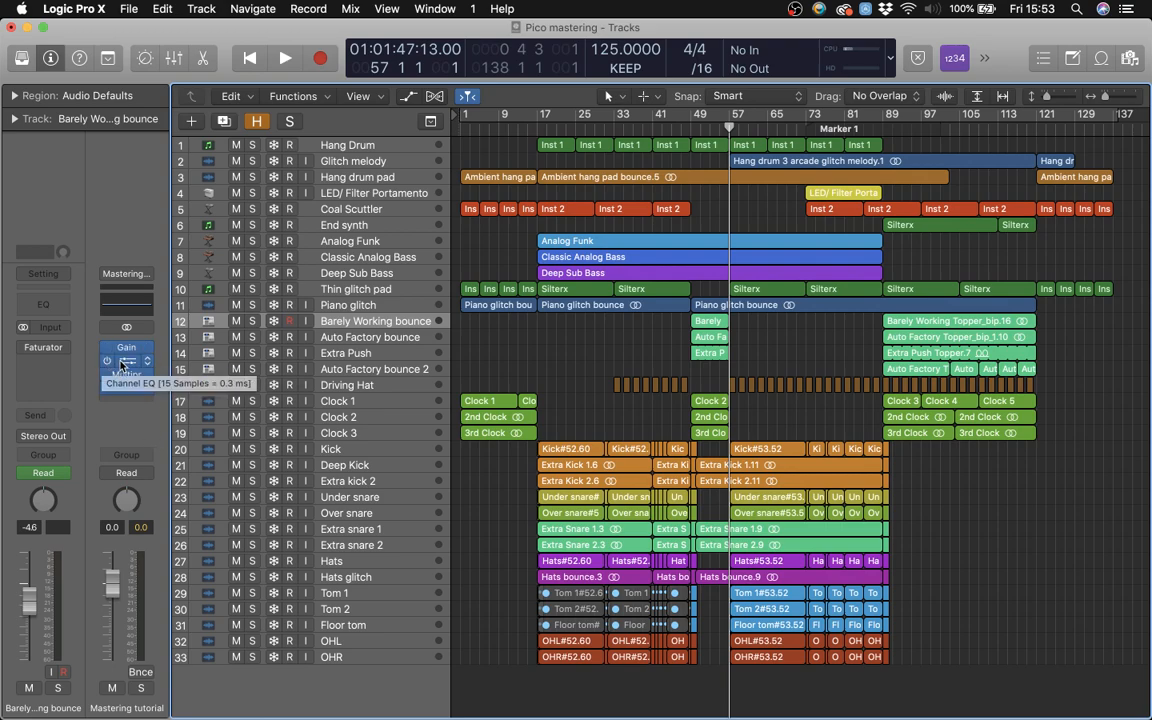
Open the mastering channel's Channel EQ and examine its spectrum analyzer while playing the mix from bar 57.
{"action": "left_click", "coordinate": [129, 364]}
{"action": "left_click_drag", "start_coordinate": [514, 57], "coordinate": [654, 180]}
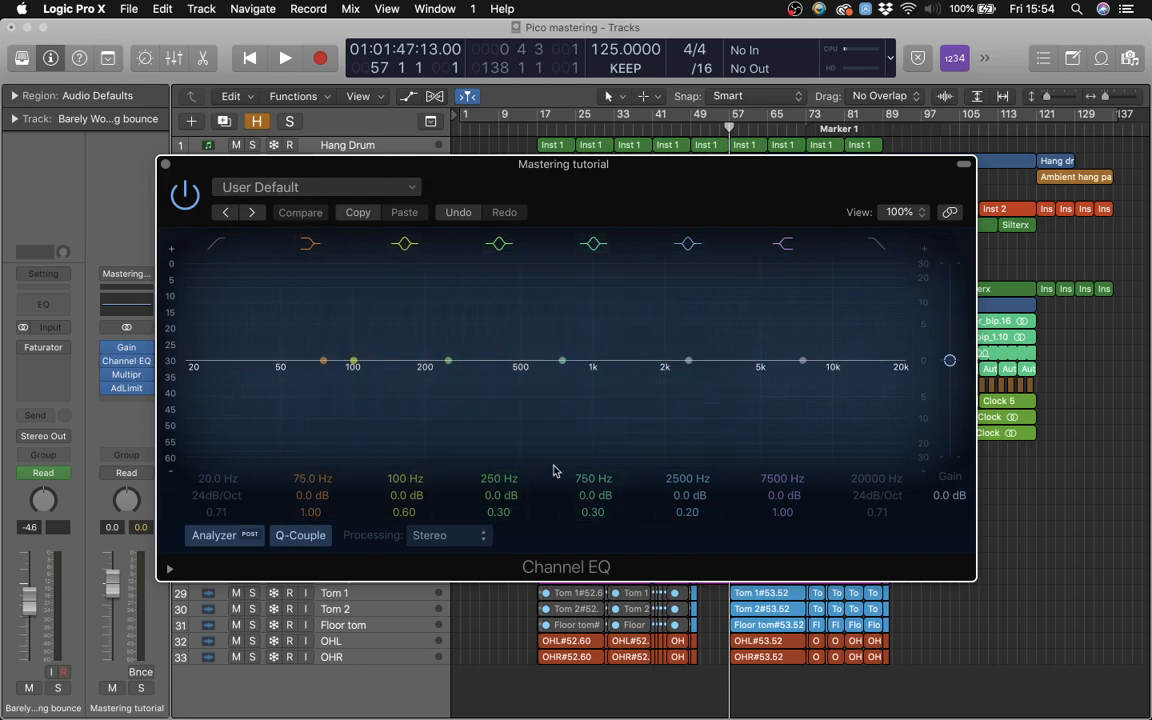
{"action": "key", "text": "space"}
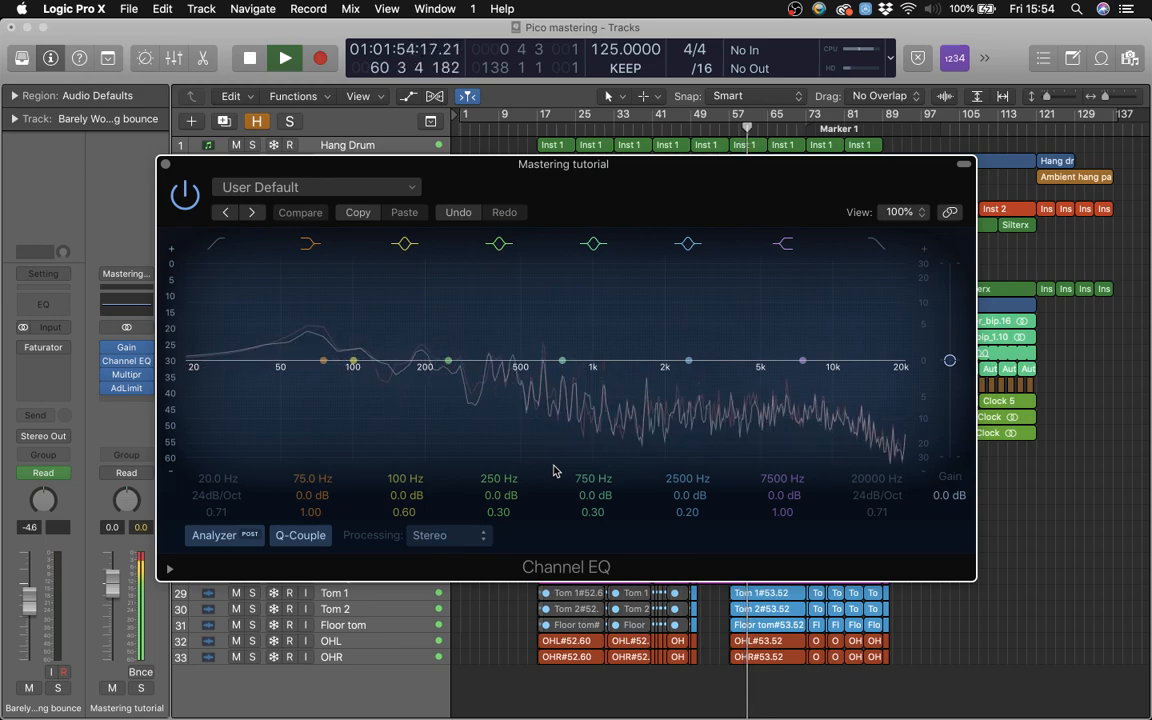
{"action": "key", "text": "space"}
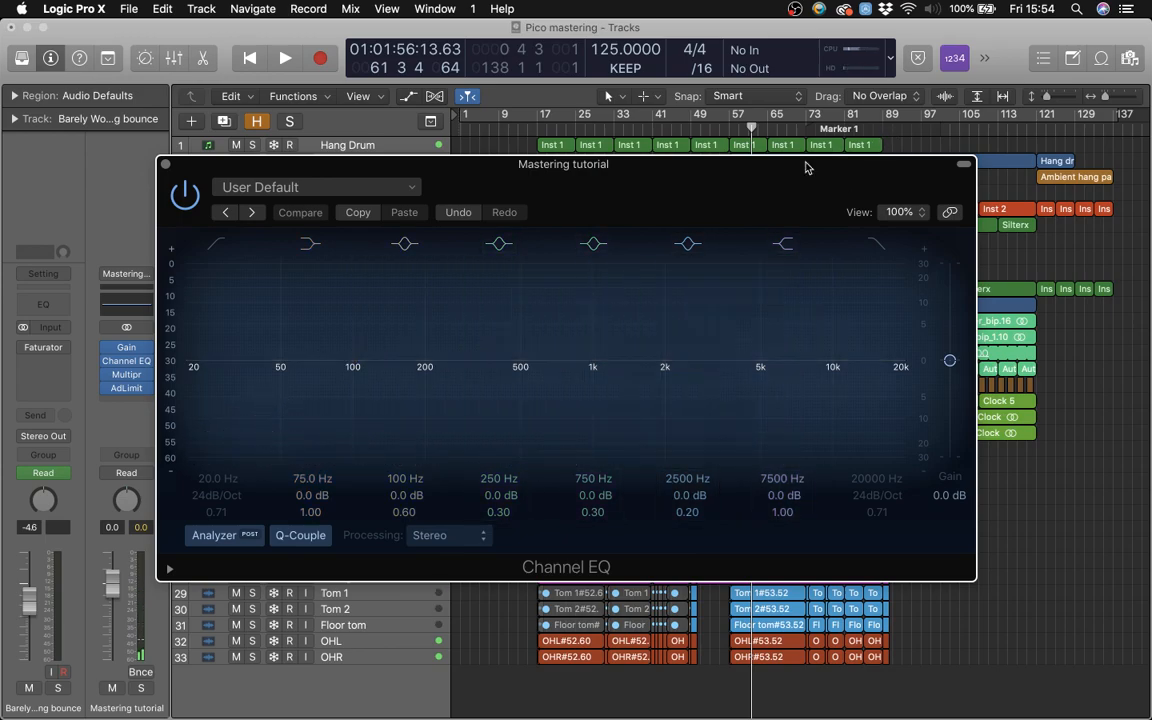
Move the Channel EQ window clear of the timeline, return the playhead to bar 57, and bring the EQ back into full view.
{"action": "left_click_drag", "start_coordinate": [656, 170], "coordinate": [638, 84]}
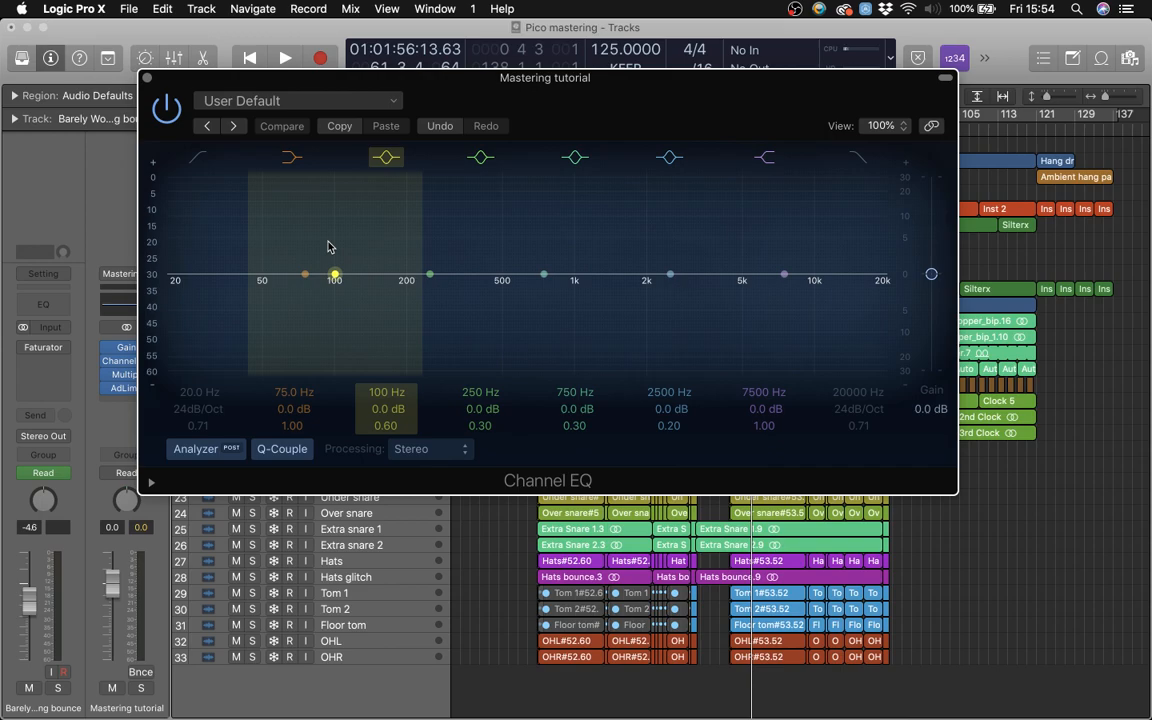
{"action": "left_click_drag", "start_coordinate": [653, 100], "coordinate": [798, 147]}
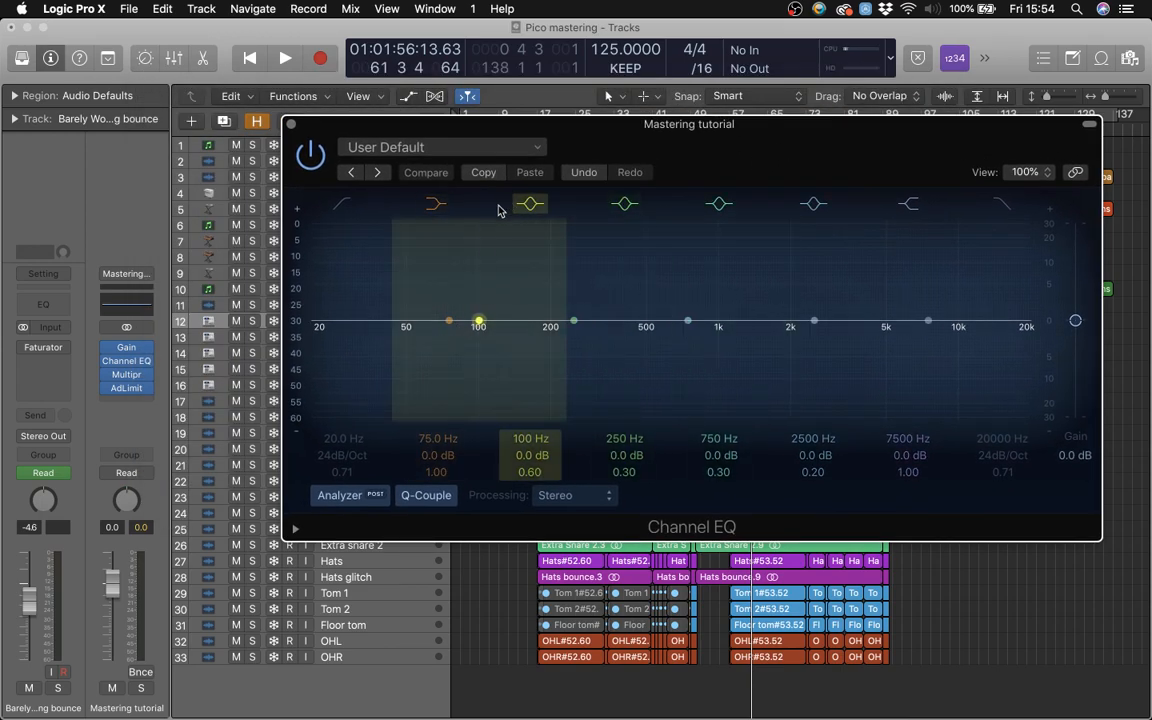
{"action": "mouse_move", "coordinate": [479, 325]}
{"action": "left_mouse_down"}
{"action": "mouse_move", "coordinate": [545, 330]}
{"action": "mouse_move", "coordinate": [477, 332]}
{"action": "mouse_move", "coordinate": [479, 323]}
{"action": "left_mouse_up"}
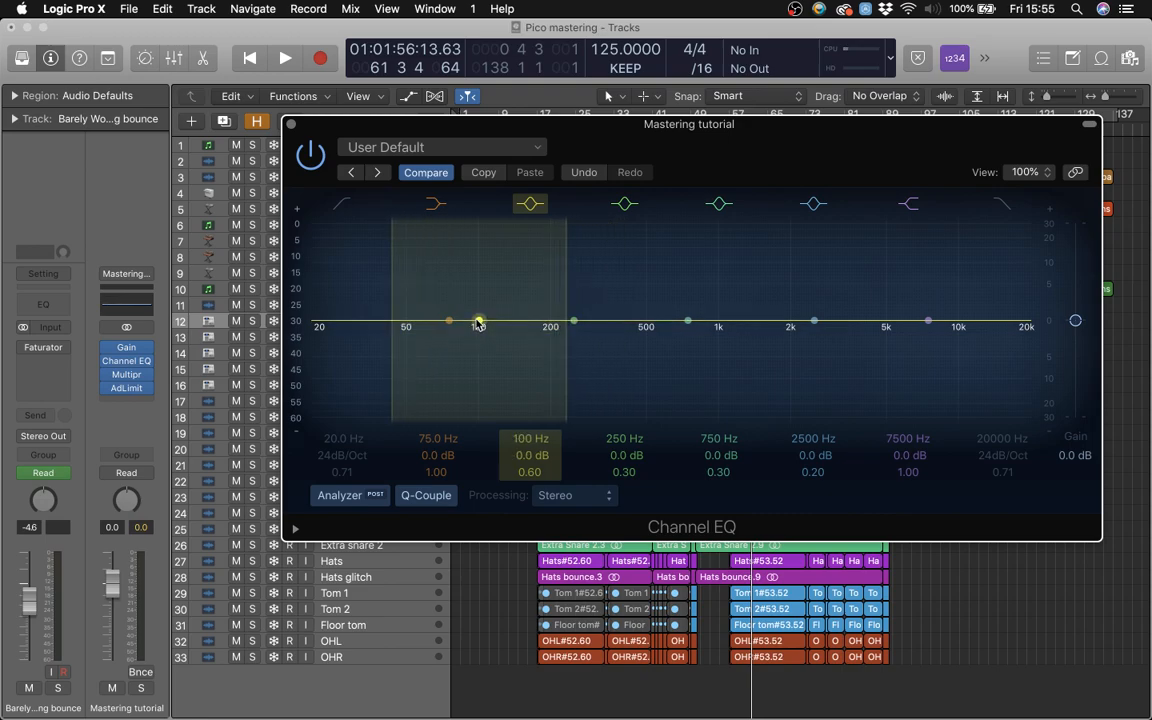
{"action": "left_click_drag", "start_coordinate": [619, 131], "coordinate": [662, 499]}
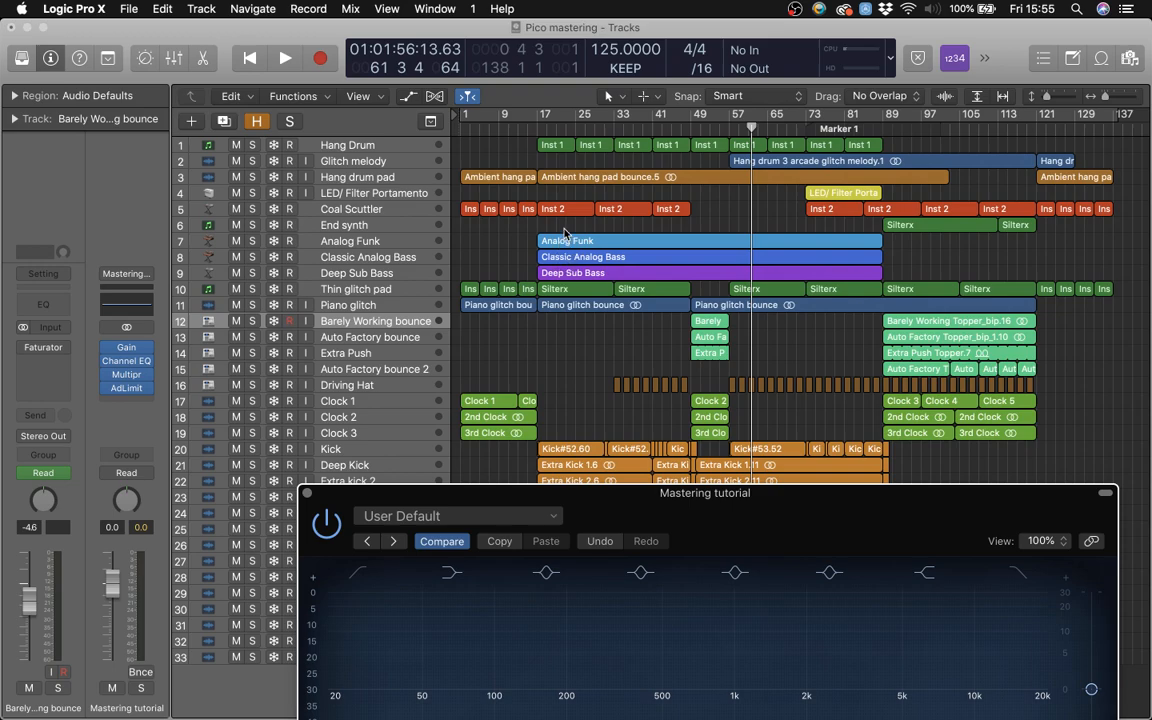
{"action": "left_click_drag", "start_coordinate": [752, 127], "coordinate": [729, 126]}
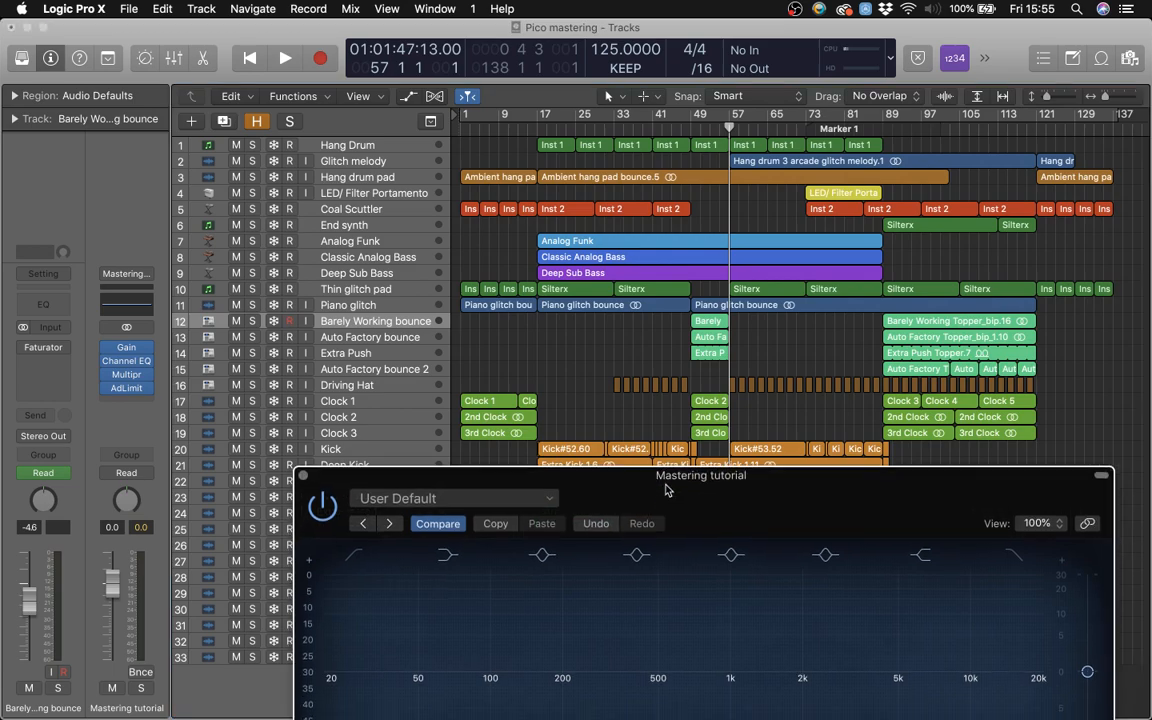
{"action": "left_click_drag", "start_coordinate": [663, 496], "coordinate": [622, 363]}
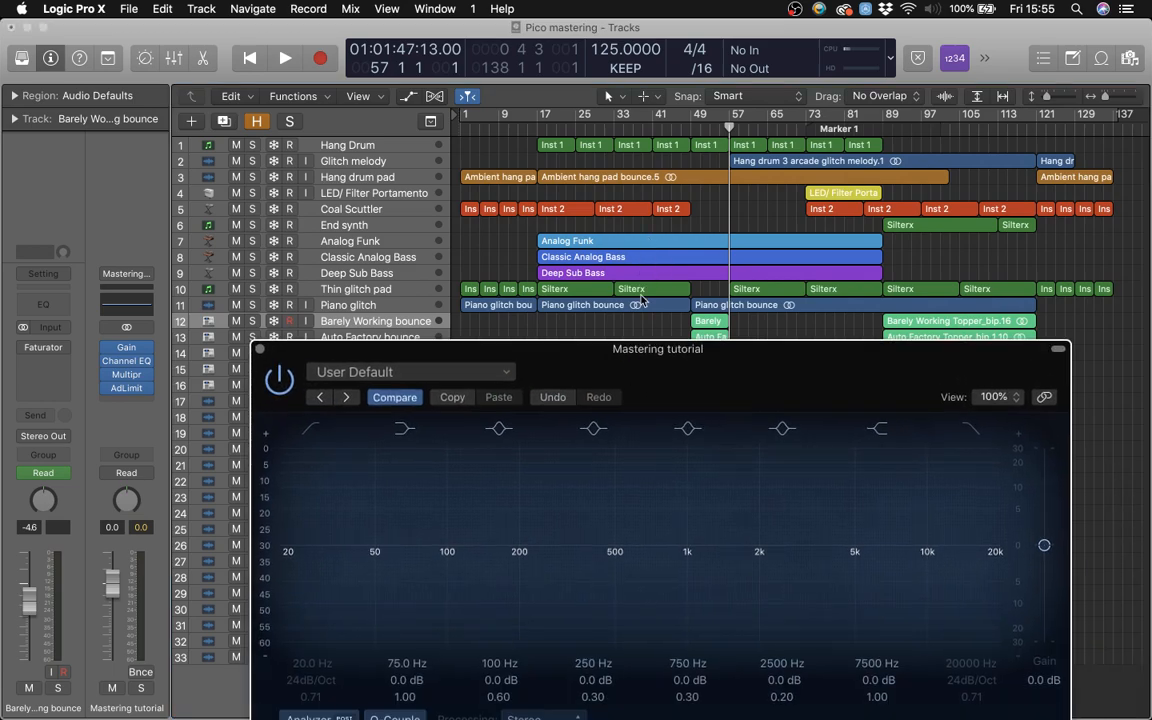
{"action": "left_click_drag", "start_coordinate": [563, 364], "coordinate": [545, 124]}
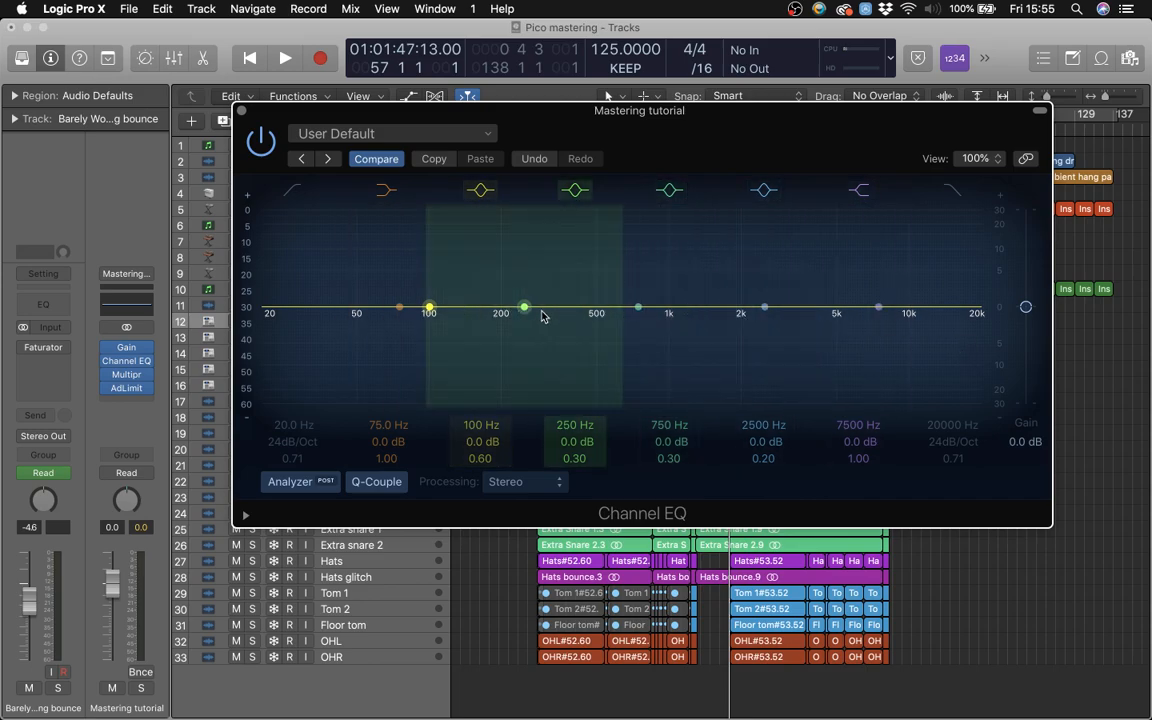
Boost the Channel EQ's 250 Hz band by 0.5 dB and set the 750 Hz band to 760 Hz at +6.0 dB.
{"action": "left_click_drag", "start_coordinate": [527, 311], "coordinate": [528, 303]}
{"action": "left_click_drag", "start_coordinate": [638, 307], "coordinate": [638, 254]}
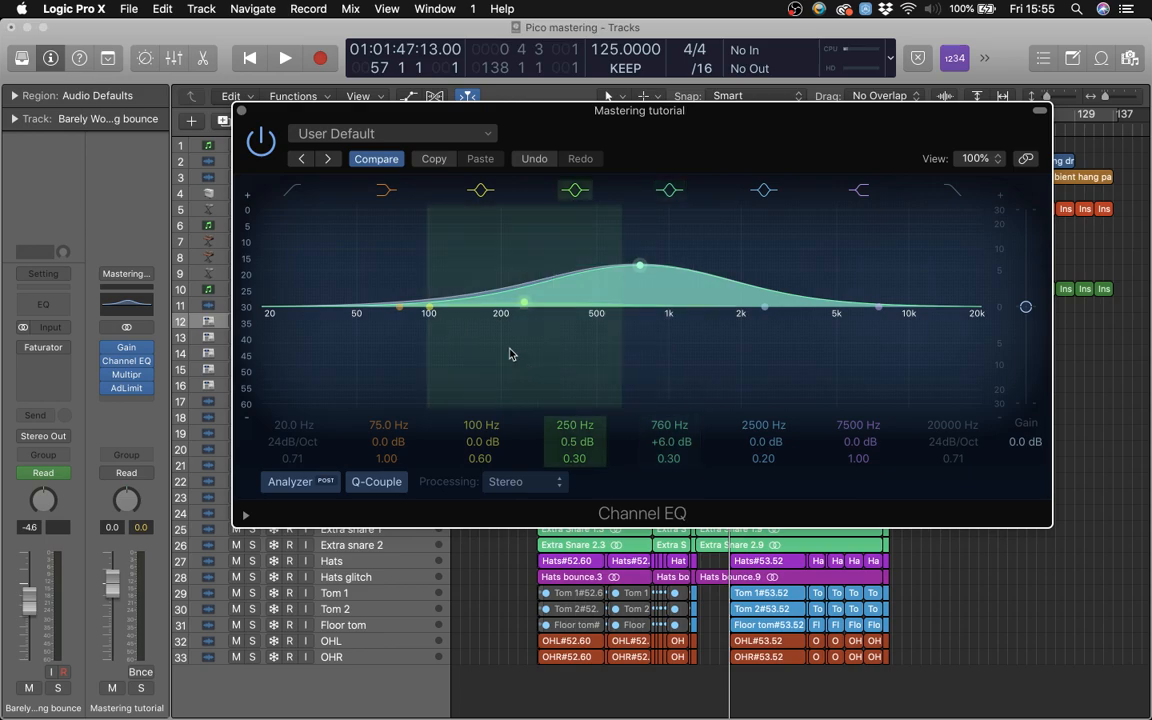
Set the Channel EQ's 100 Hz band to 104 Hz at -14.5 dB and boost the 7500 Hz shelf by 6.0 dB.
{"action": "left_click_drag", "start_coordinate": [429, 309], "coordinate": [432, 378]}
{"action": "left_click_drag", "start_coordinate": [878, 318], "coordinate": [878, 283]}
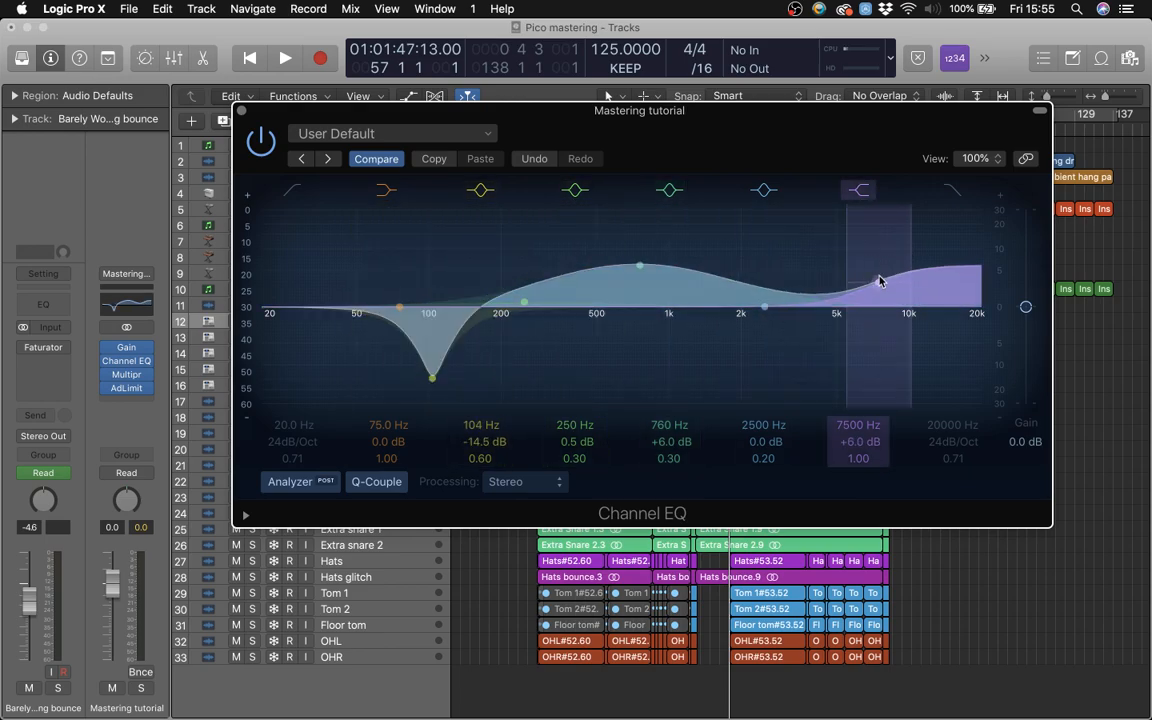
Turn off the Channel EQ's 104 Hz, 250 Hz, 760 Hz and 7500 Hz bands and close the plug-in window.
{"action": "left_click", "coordinate": [479, 190]}
{"action": "left_click", "coordinate": [578, 191]}
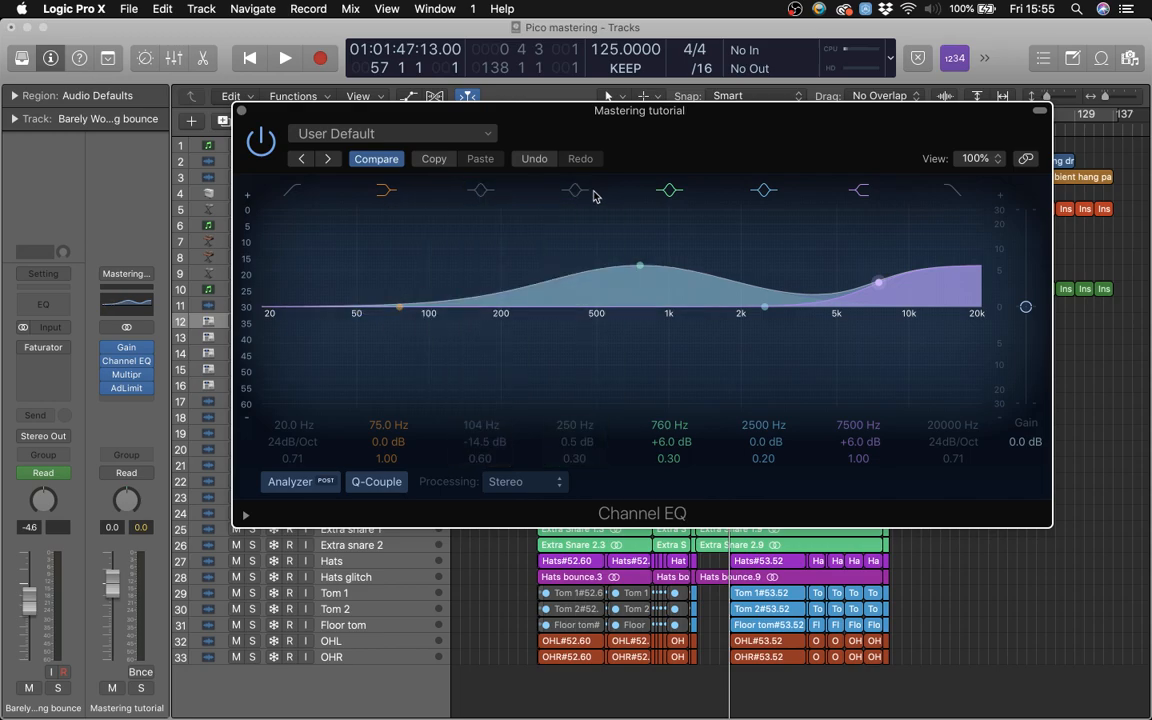
{"action": "left_click", "coordinate": [670, 191]}
{"action": "left_click", "coordinate": [864, 194]}
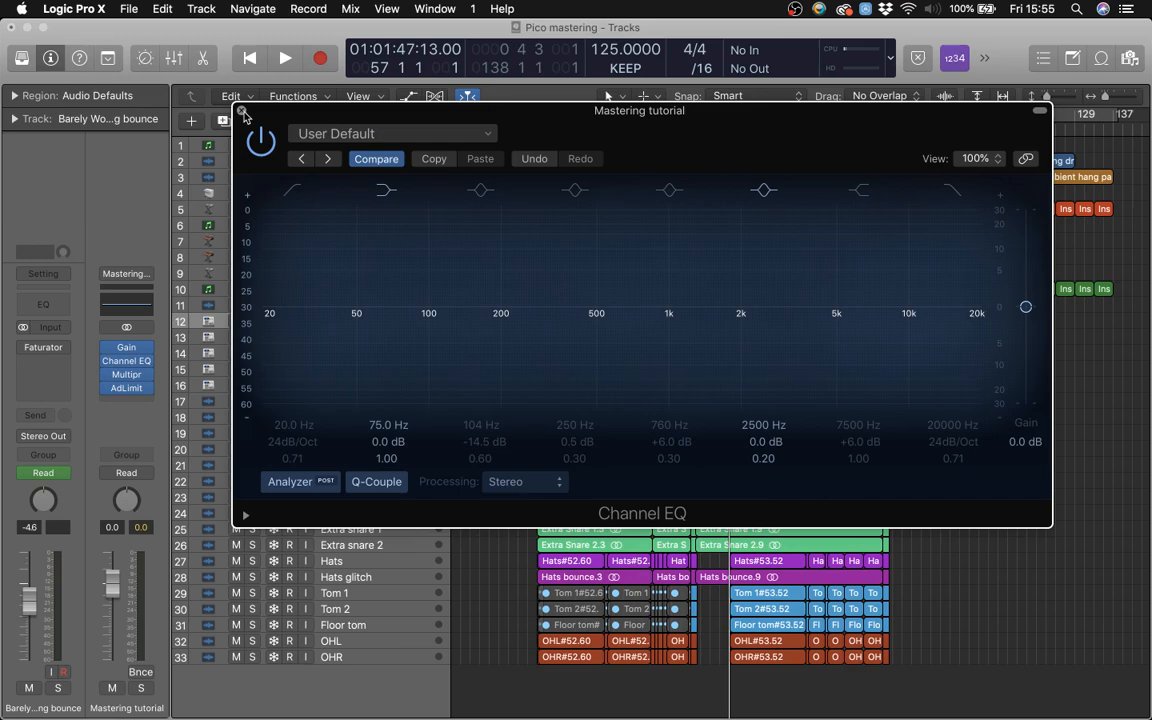
{"action": "left_click", "coordinate": [242, 111]}
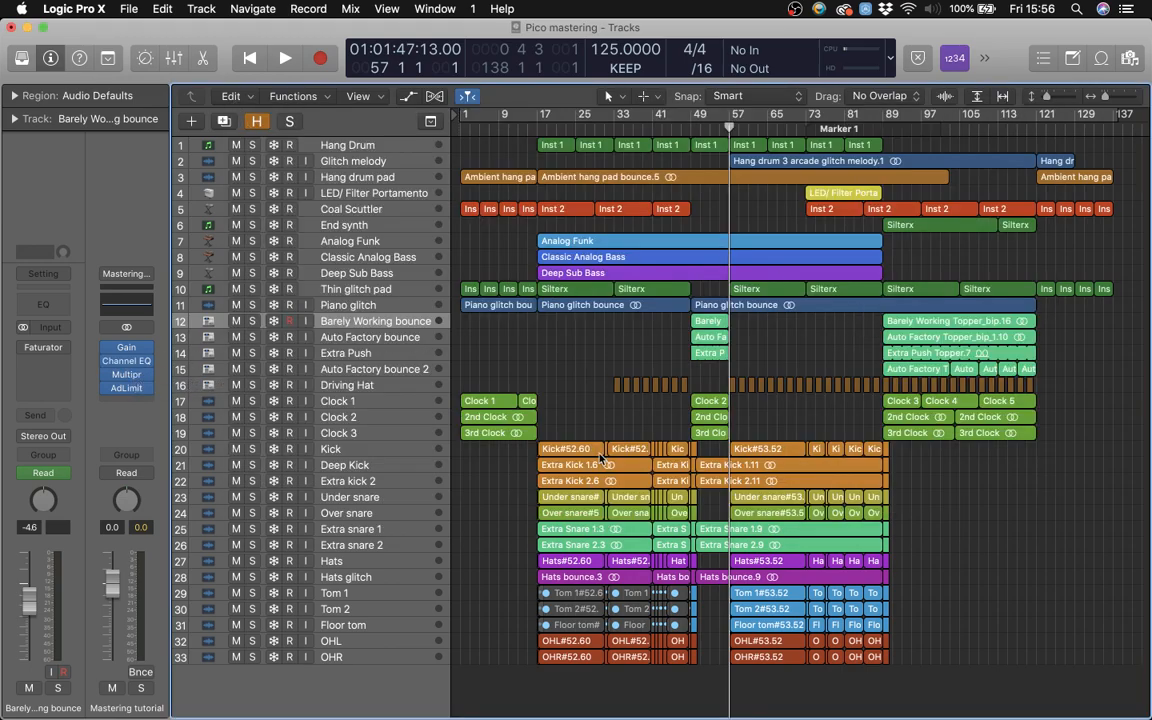
Load the Final Pop Compressor preset in the mastering channel's Multipressor and close the plug-in window.
{"action": "left_click", "coordinate": [126, 376]}
{"action": "left_click_drag", "start_coordinate": [663, 51], "coordinate": [767, 6]}
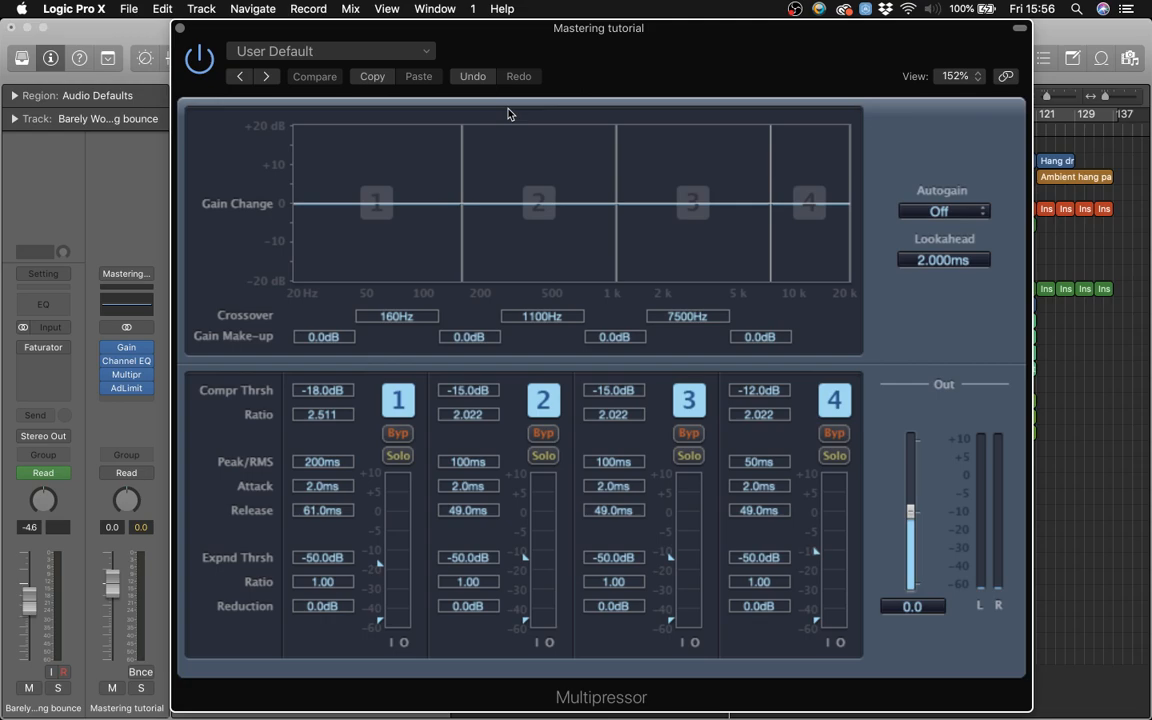
{"action": "left_click", "coordinate": [422, 54]}
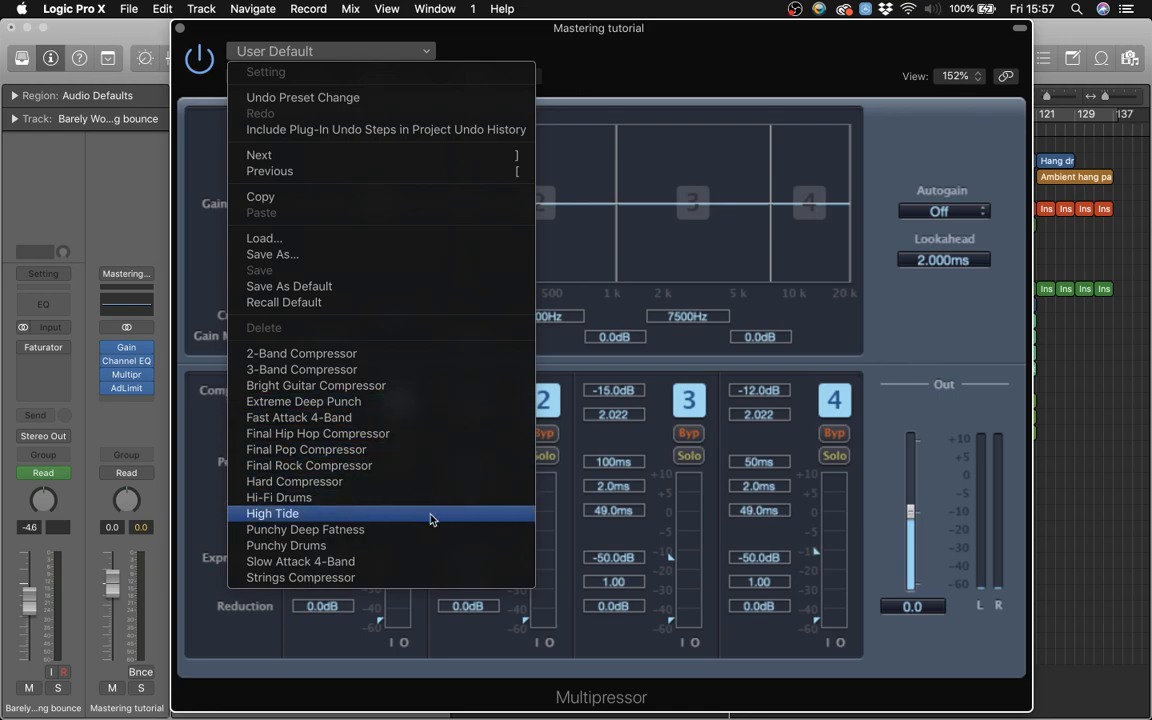
{"action": "left_click", "coordinate": [448, 451]}
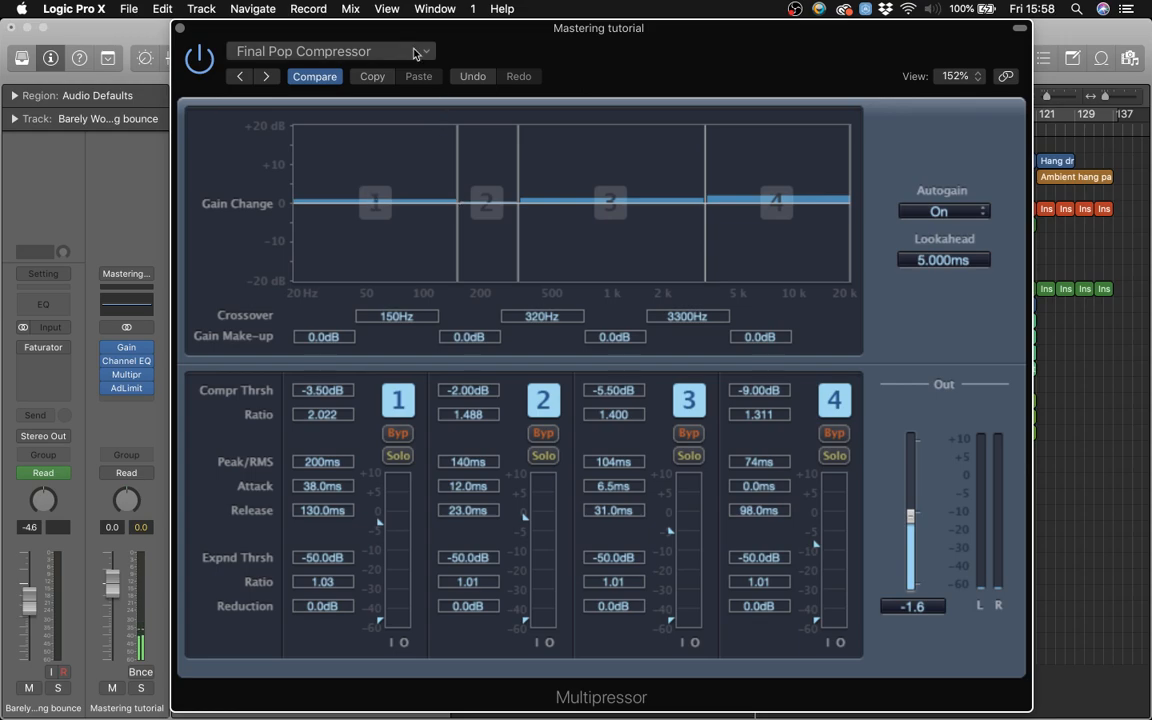
{"action": "left_click", "coordinate": [180, 31]}
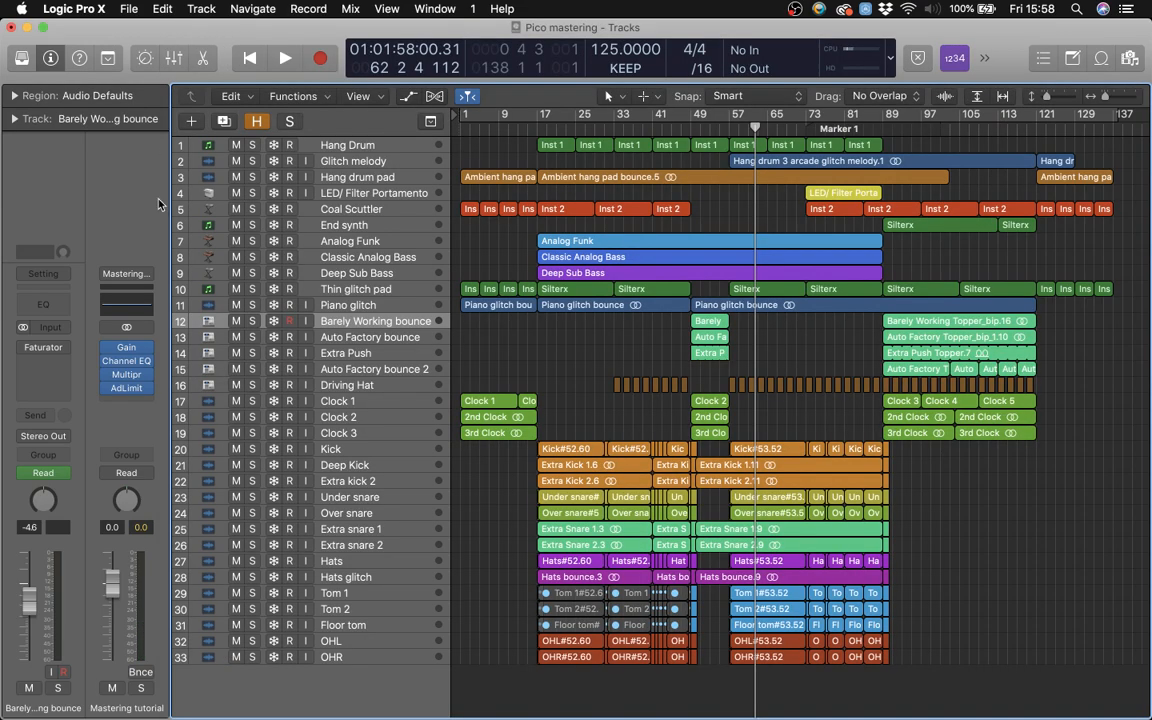
Set the Adaptive Limiter's Out Ceiling to -0.1 dB on the mastering channel and close the plug-in window.
{"action": "left_click", "coordinate": [127, 391]}
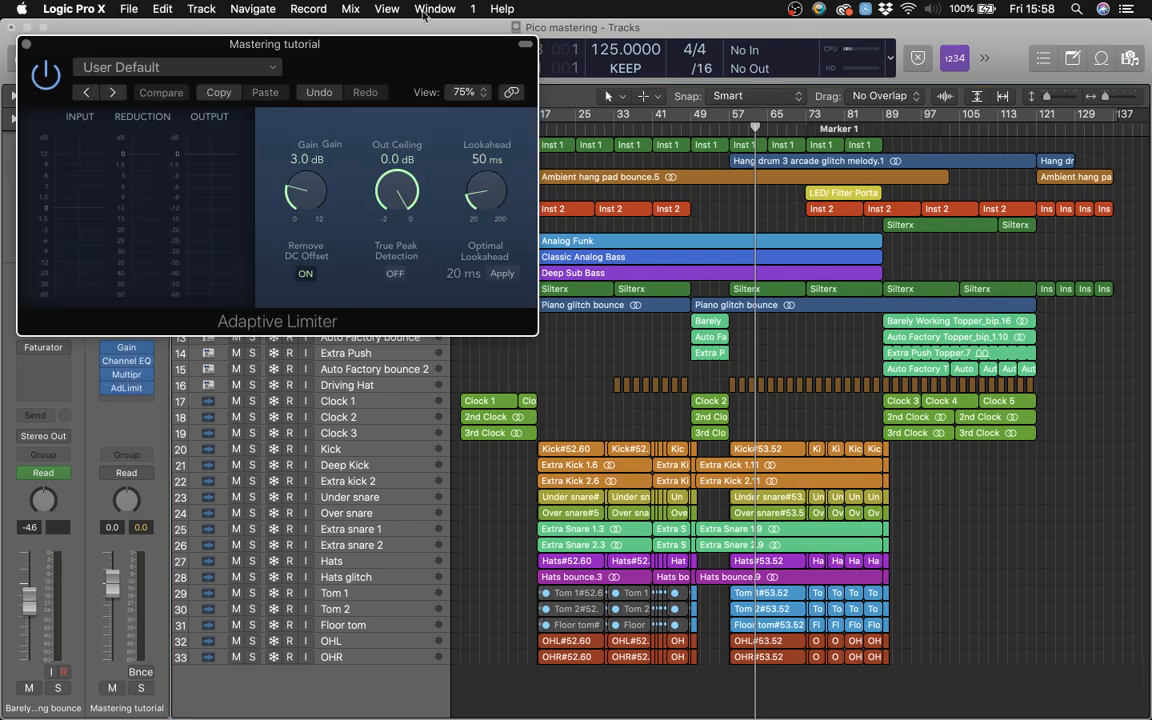
{"action": "left_click_drag", "start_coordinate": [391, 51], "coordinate": [568, 153]}
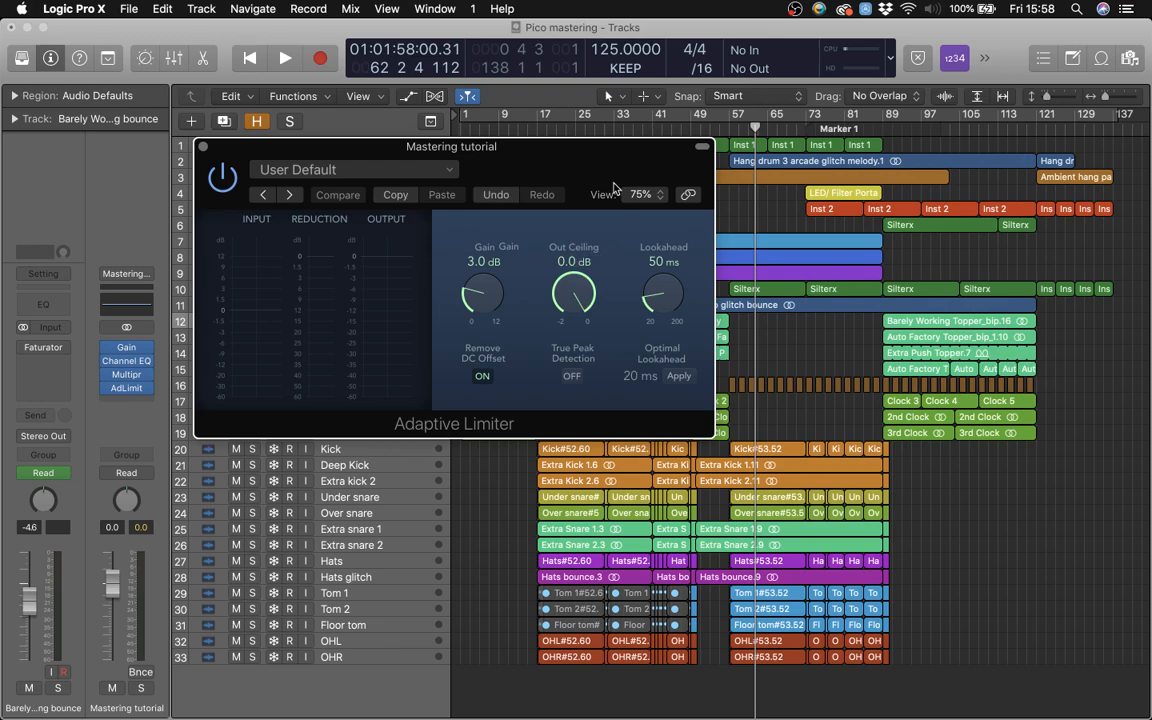
{"action": "left_click_drag", "start_coordinate": [586, 165], "coordinate": [676, 63]}
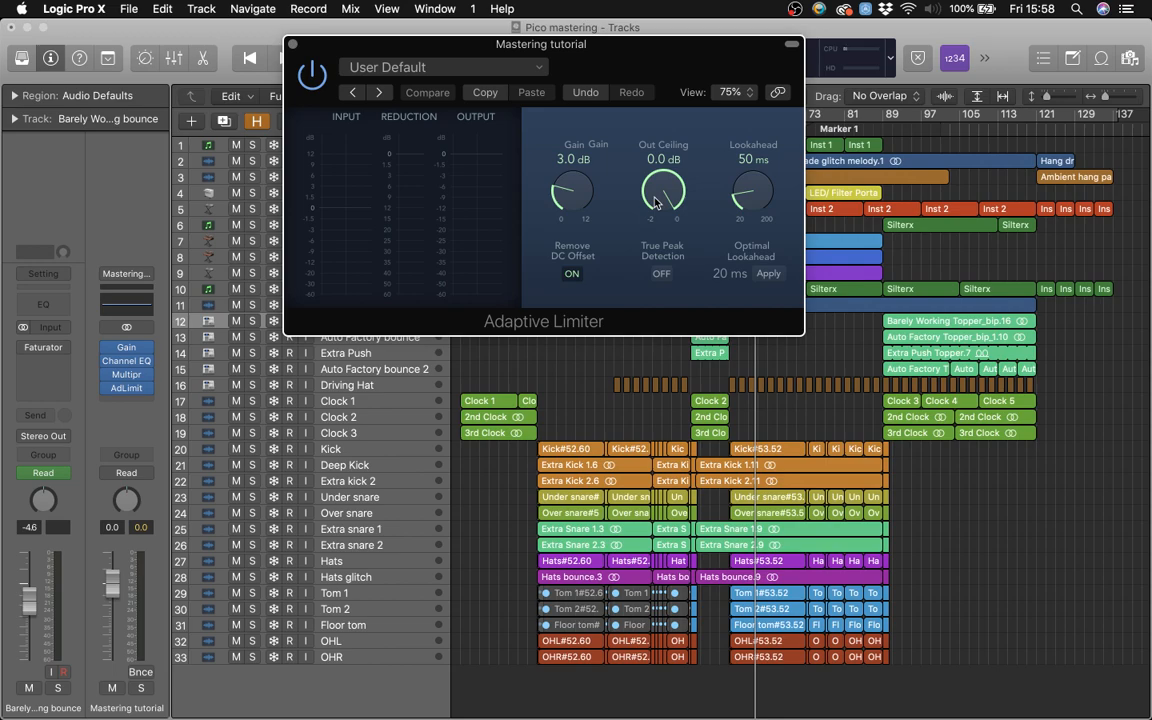
{"action": "scroll", "coordinate": [655, 202], "scroll_direction": "down", "scroll_amount": 1}
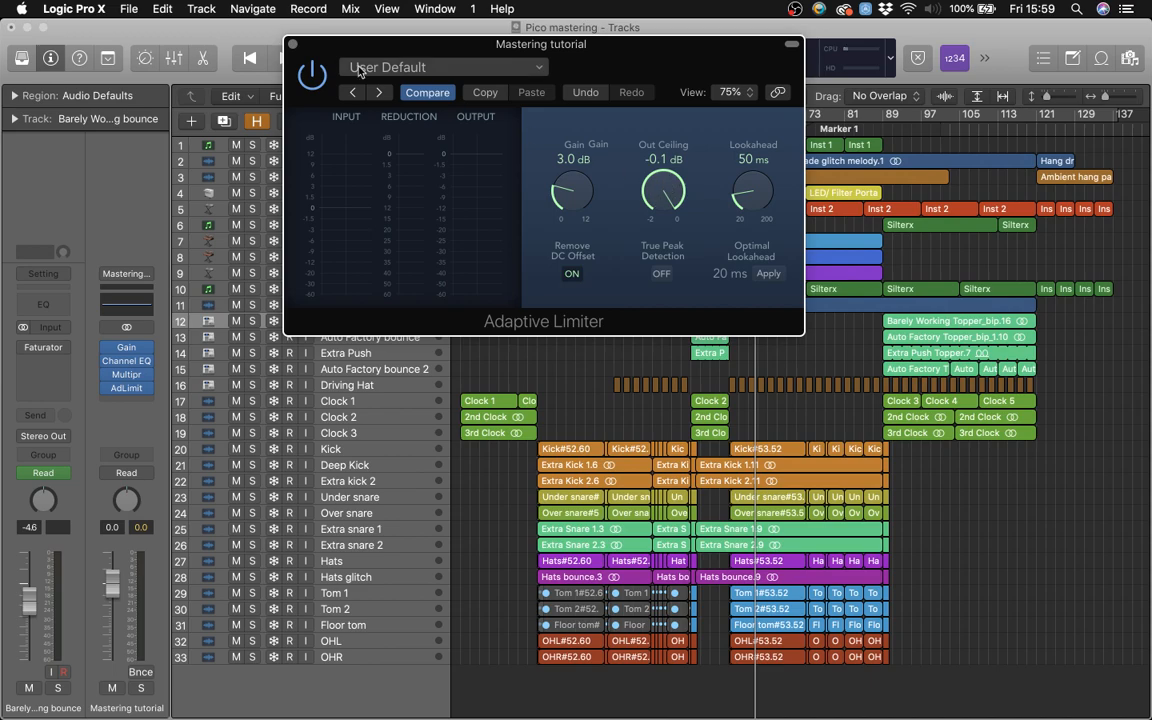
{"action": "left_click", "coordinate": [293, 46]}
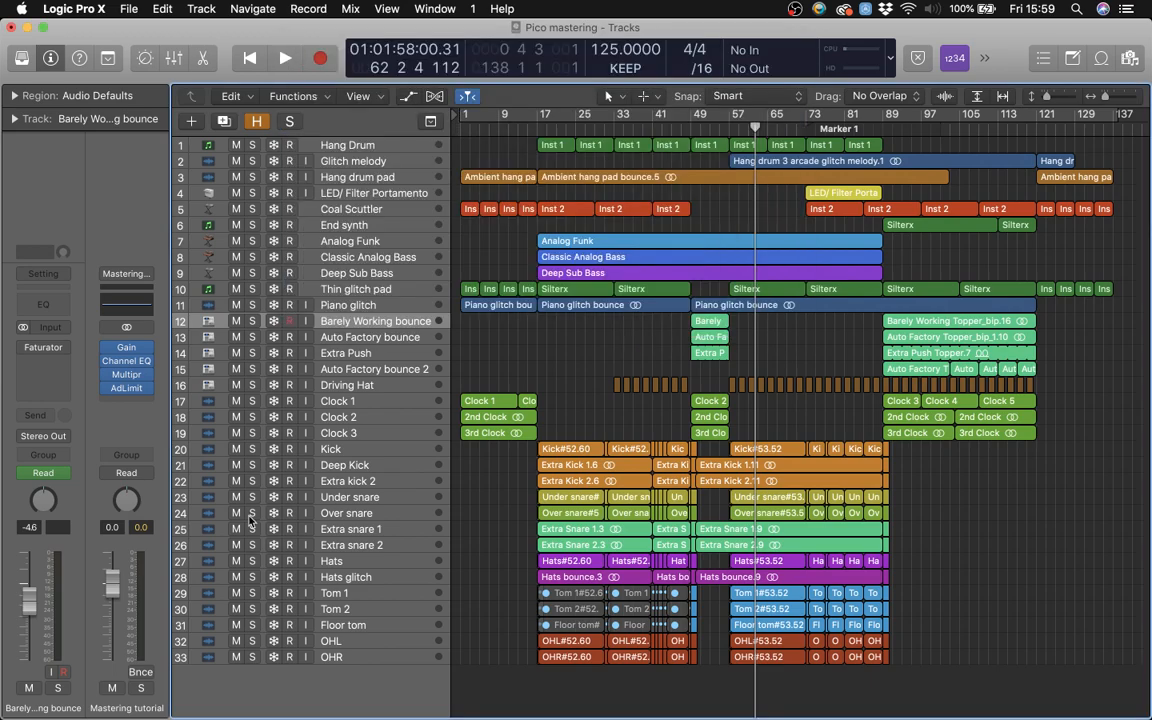
Return the playhead to bar 57 and play the mix to check the mastering channel's level meter.
{"action": "left_click_drag", "start_coordinate": [755, 128], "coordinate": [727, 128]}
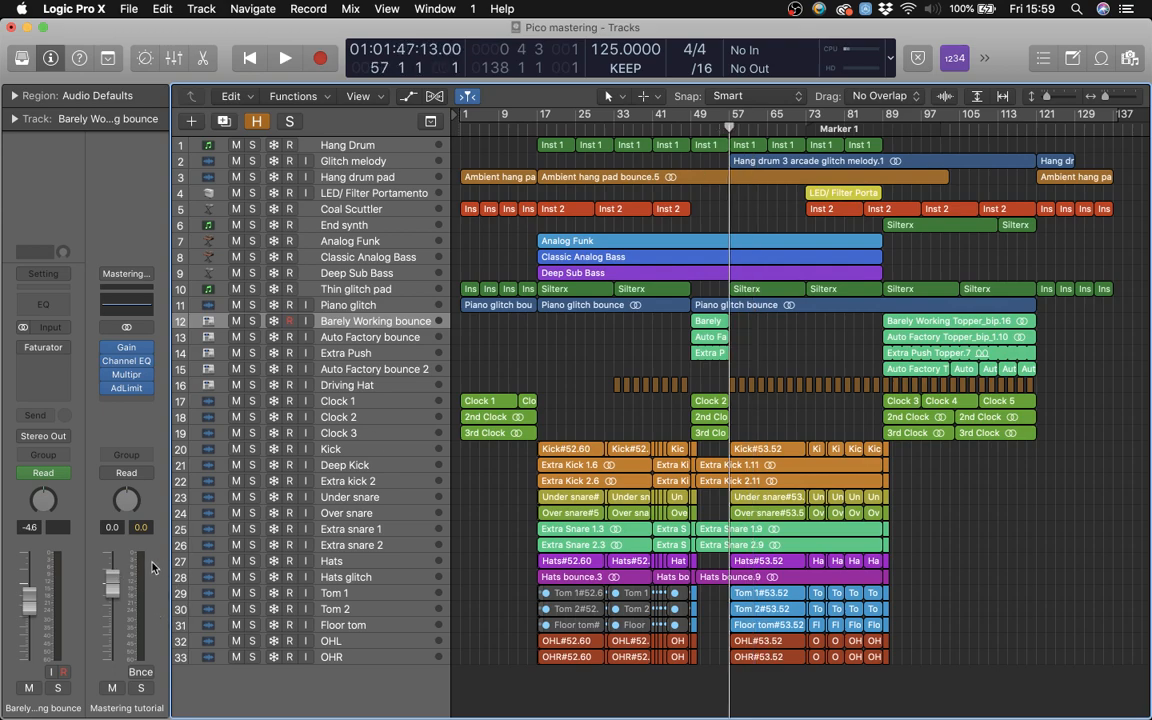
{"action": "mouse_move", "coordinate": [133, 354]}
{"action": "key", "text": "space"}
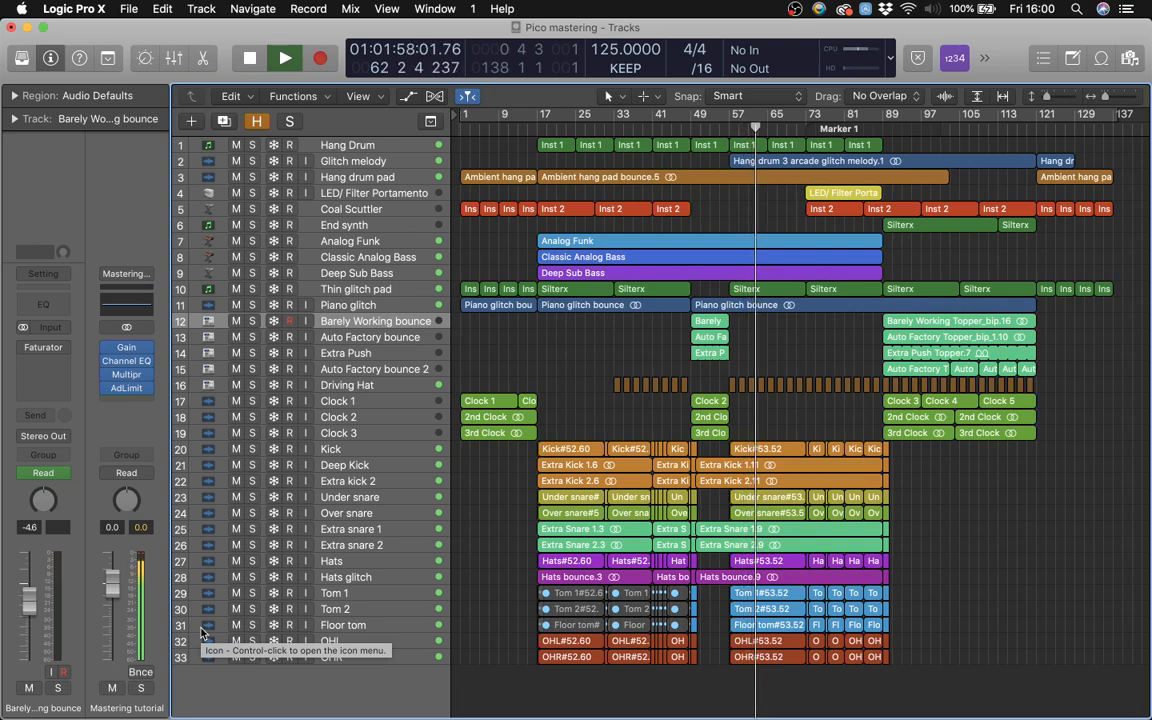
{"action": "key", "text": "space"}
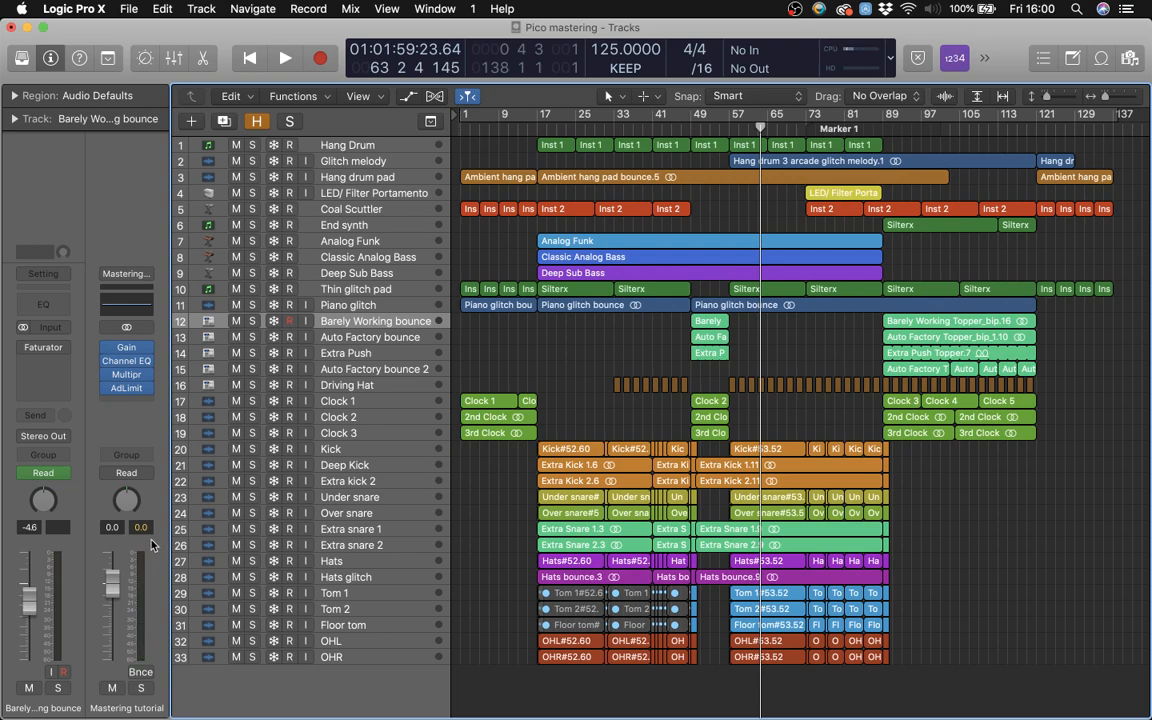
Lower the mastering channel's Gain plug-in to -3.4 dB while playing the mix.
{"action": "left_click", "coordinate": [116, 346]}
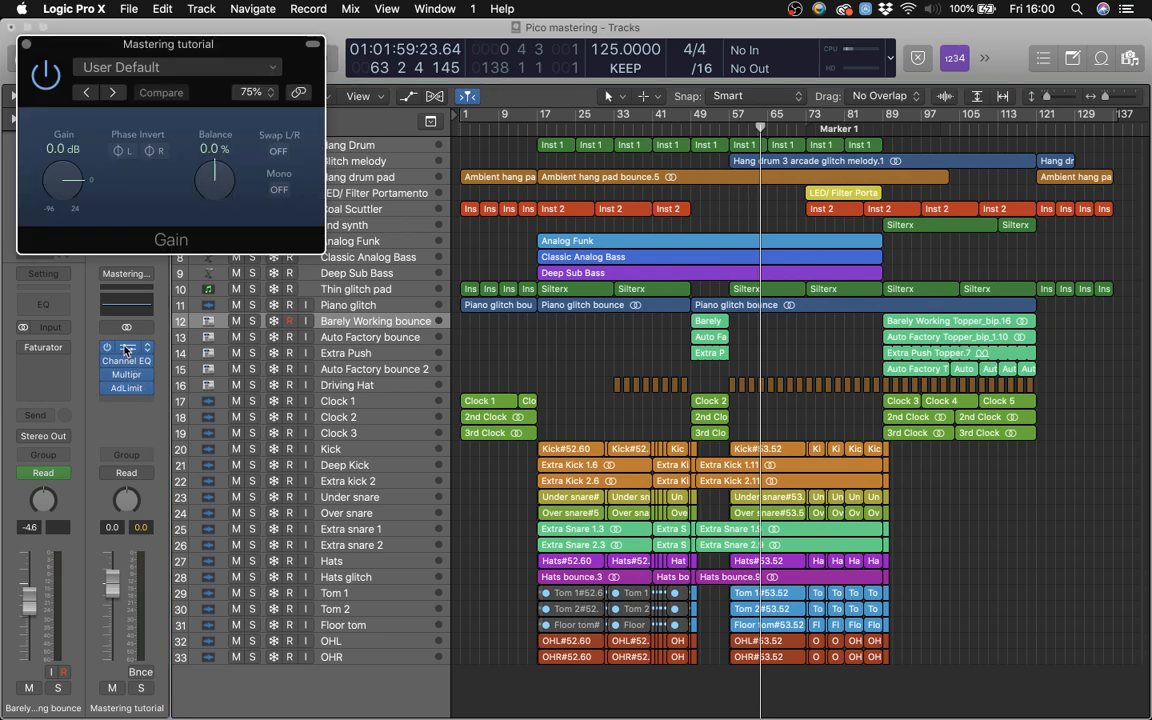
{"action": "left_click_drag", "start_coordinate": [205, 46], "coordinate": [347, 32]}
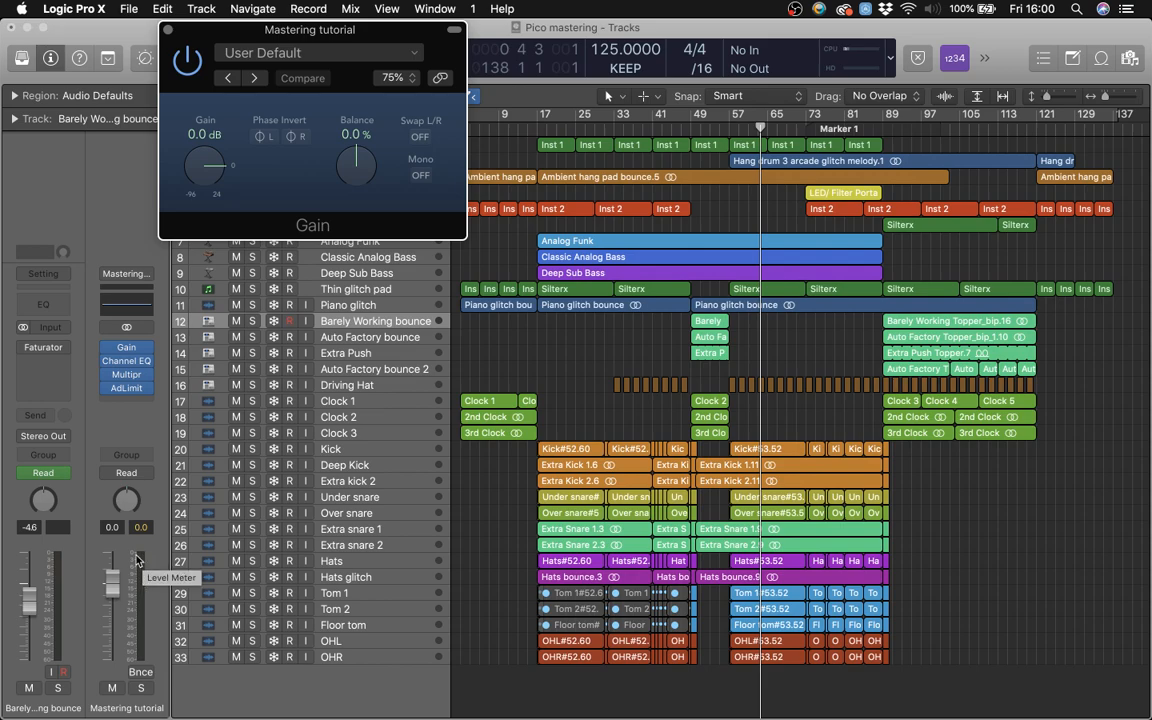
{"action": "key", "text": "space"}
{"action": "left_click_drag", "start_coordinate": [210, 174], "coordinate": [210, 181]}
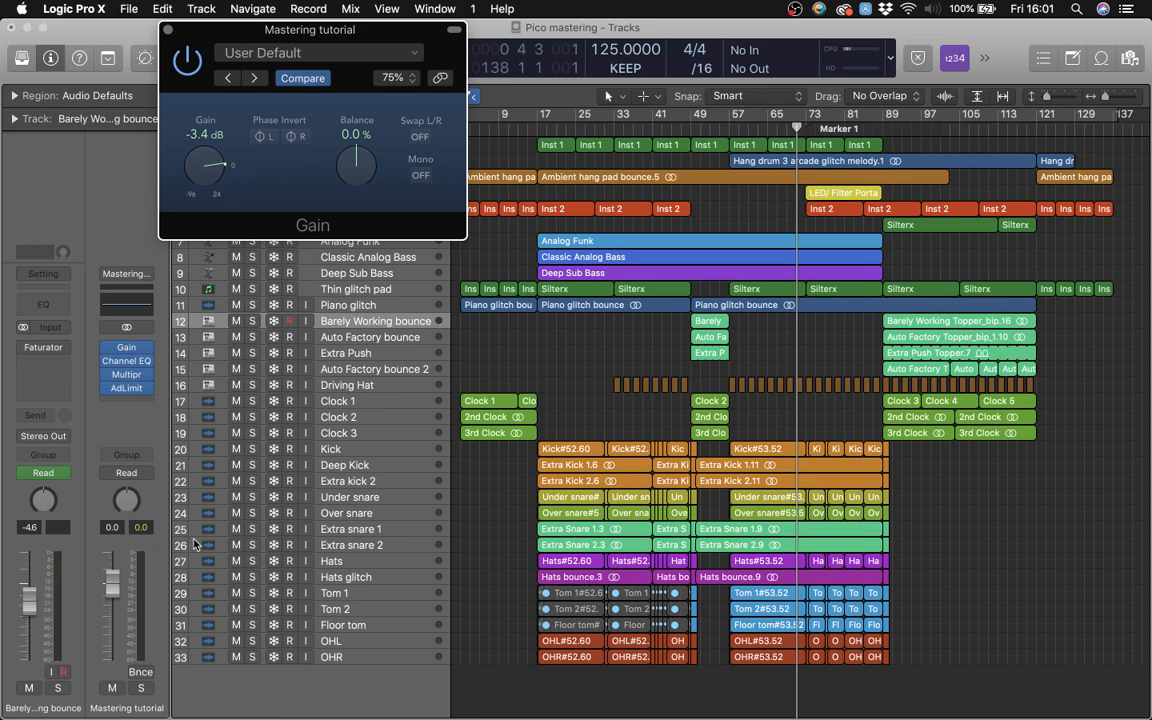
Reset the Gain plug-in to 0.0 dB, place the playhead at bar 57, and close the plug-in window.
{"action": "left_click_drag", "start_coordinate": [198, 180], "coordinate": [204, 157]}
{"action": "left_click", "coordinate": [208, 180], "text": "alt"}
{"action": "left_click", "coordinate": [537, 127]}
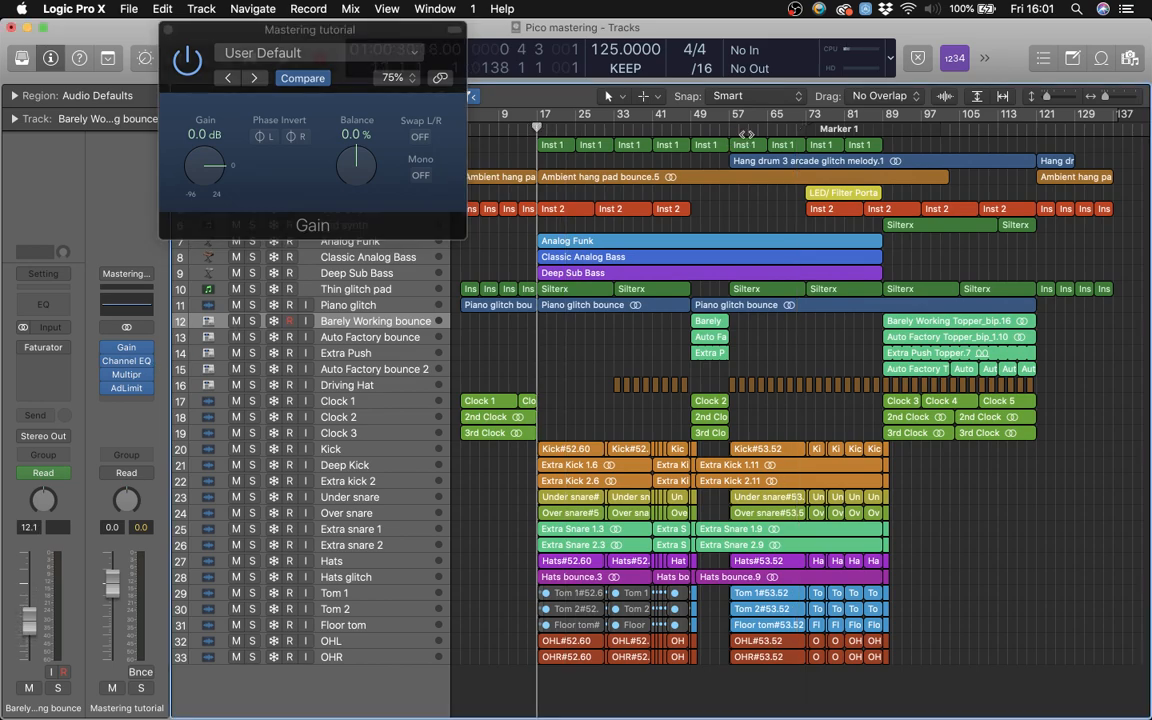
{"action": "left_click", "coordinate": [729, 127]}
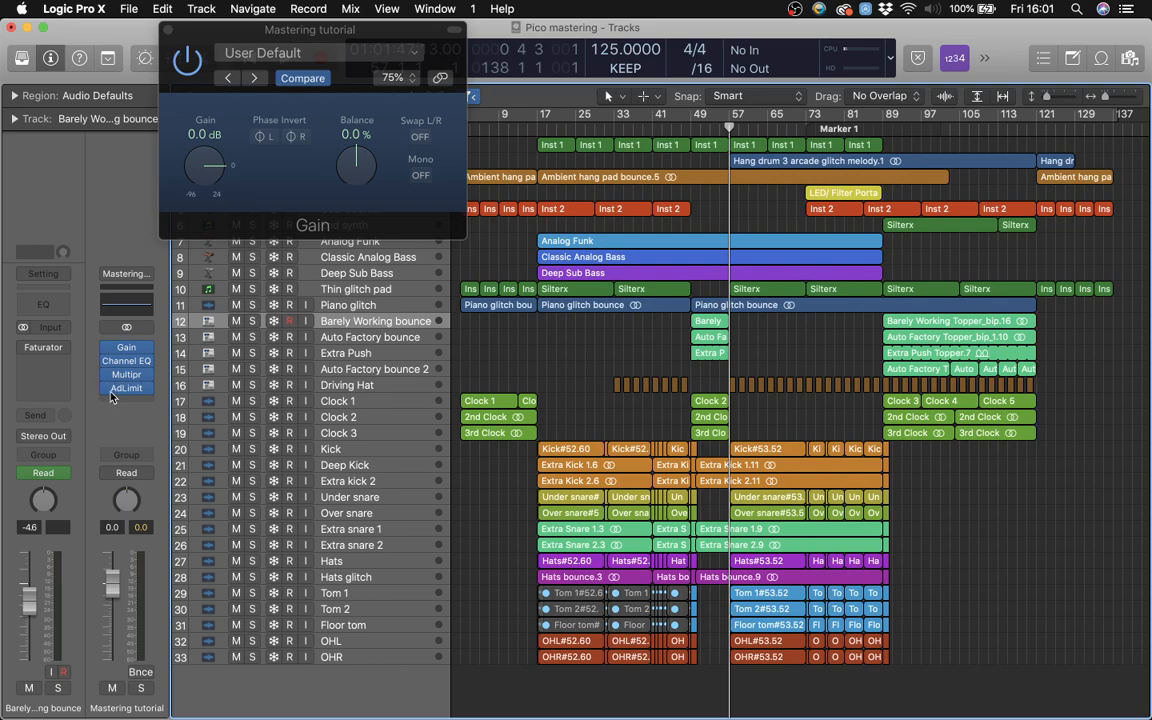
{"action": "left_click", "coordinate": [168, 30]}
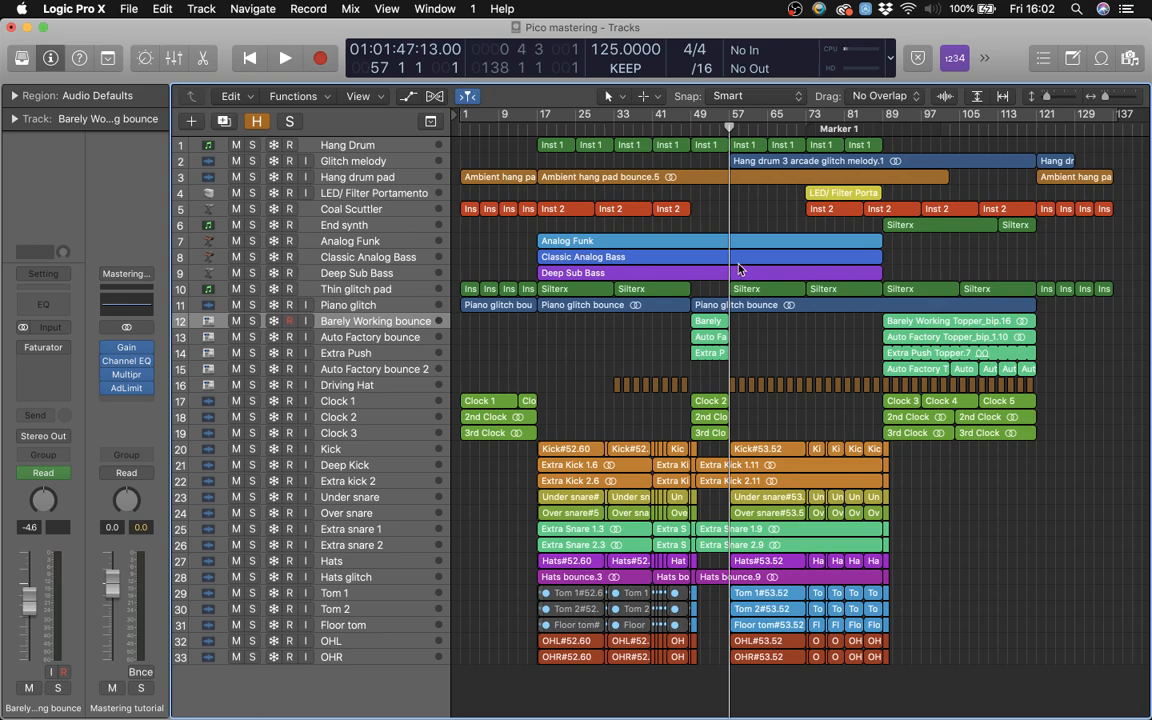
Turn on the cycle range and set its start just before bar 1, at position 0 4 4 1.
{"action": "left_click", "coordinate": [700, 114]}
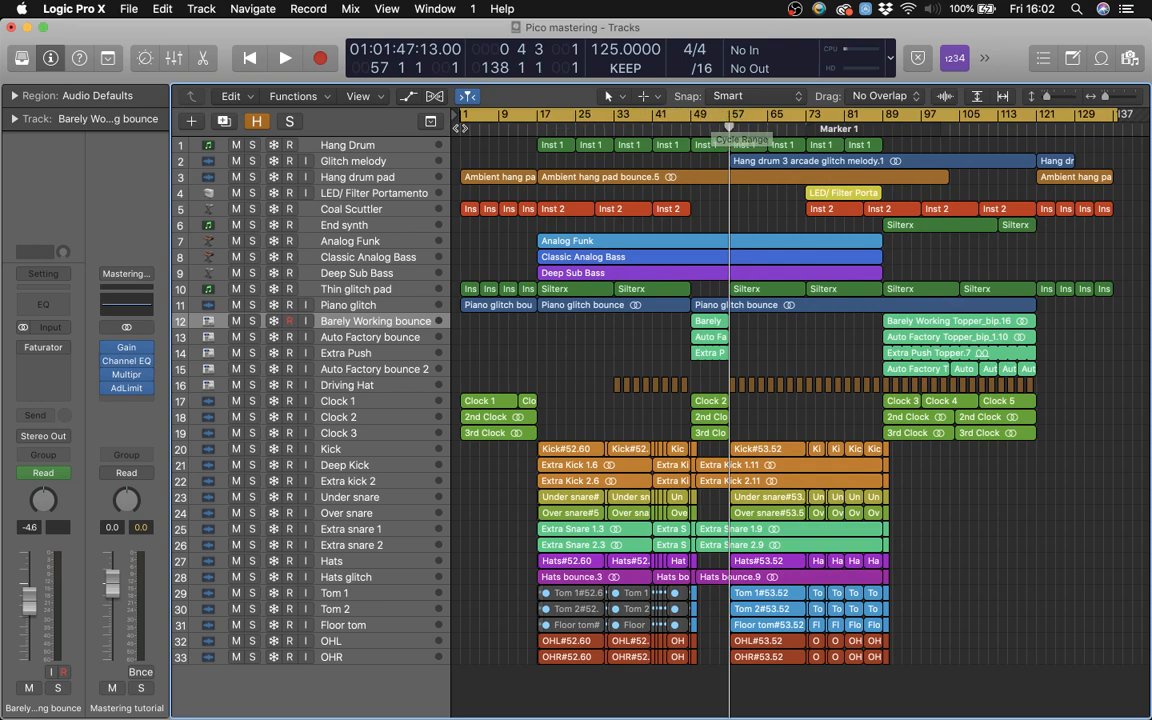
{"action": "left_click", "coordinate": [1138, 96]}
{"action": "left_click", "coordinate": [1138, 96]}
{"action": "scroll", "coordinate": [861, 219], "scroll_direction": "left", "scroll_amount": 20}
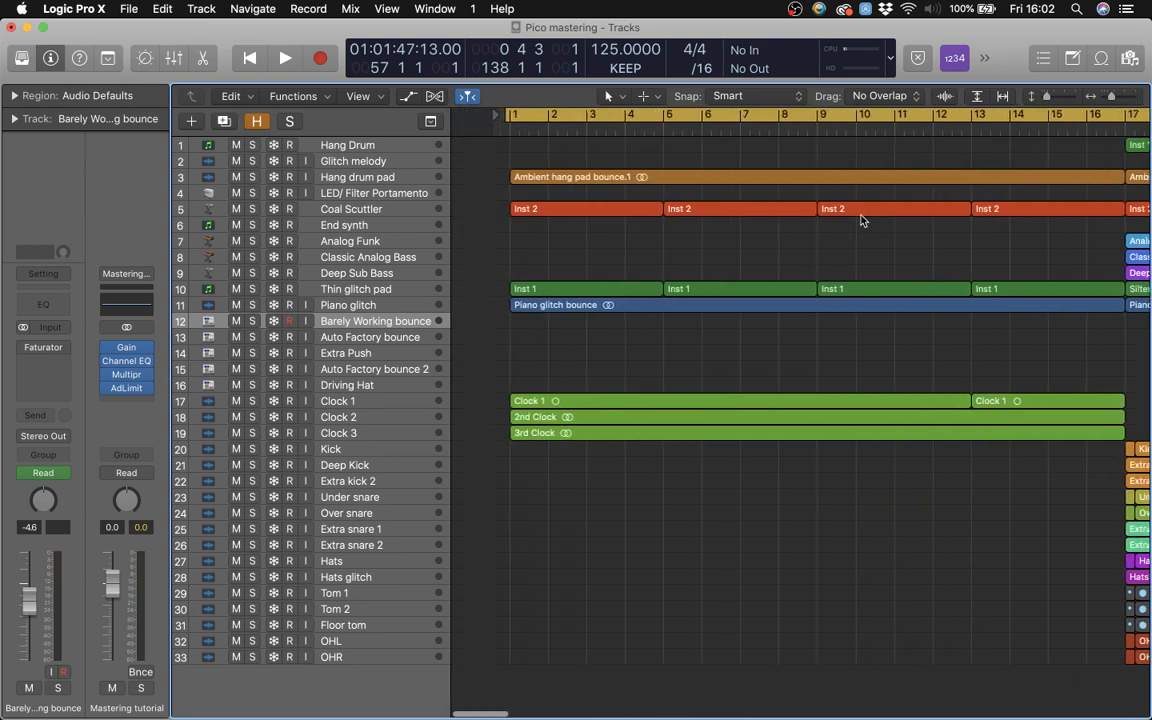
{"action": "left_click_drag", "start_coordinate": [466, 118], "coordinate": [470, 118]}
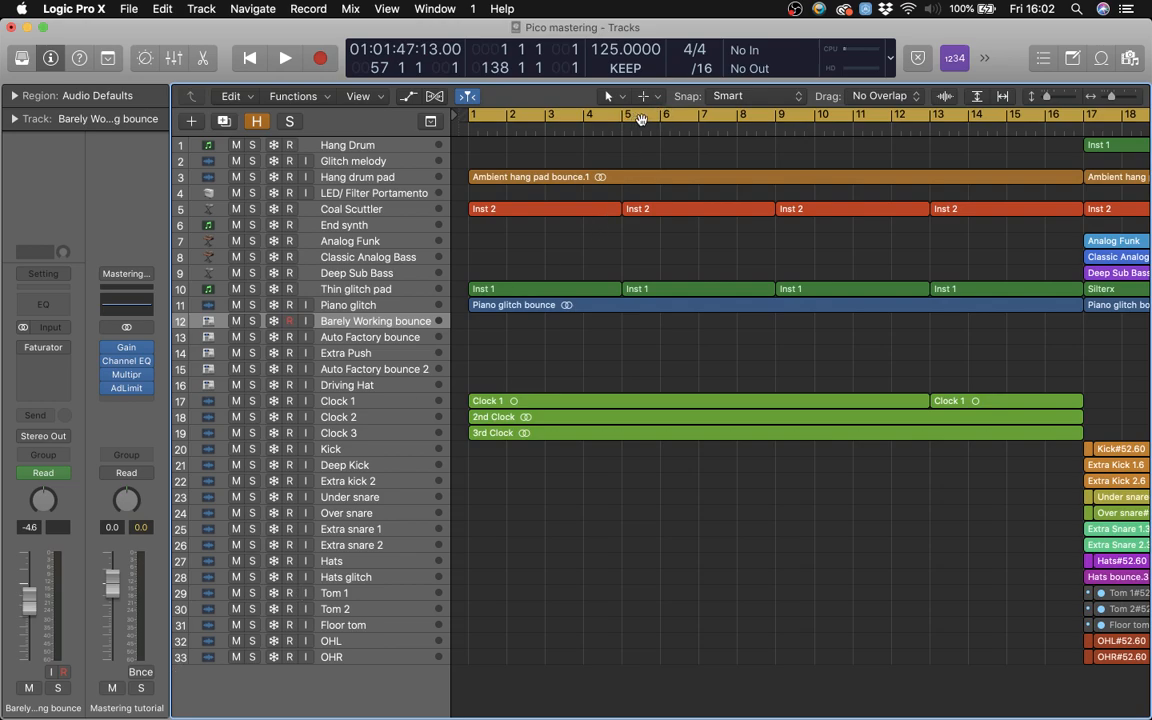
{"action": "left_click", "coordinate": [1133, 95]}
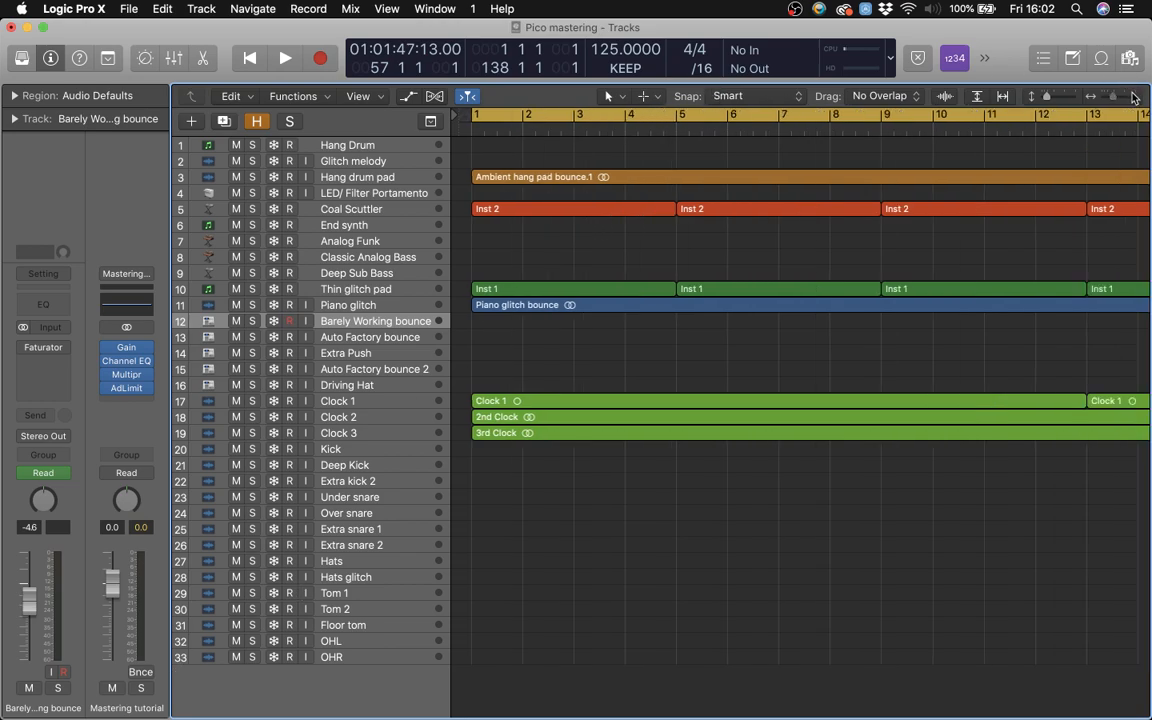
{"action": "left_click", "coordinate": [1134, 97]}
{"action": "left_click", "coordinate": [1134, 97]}
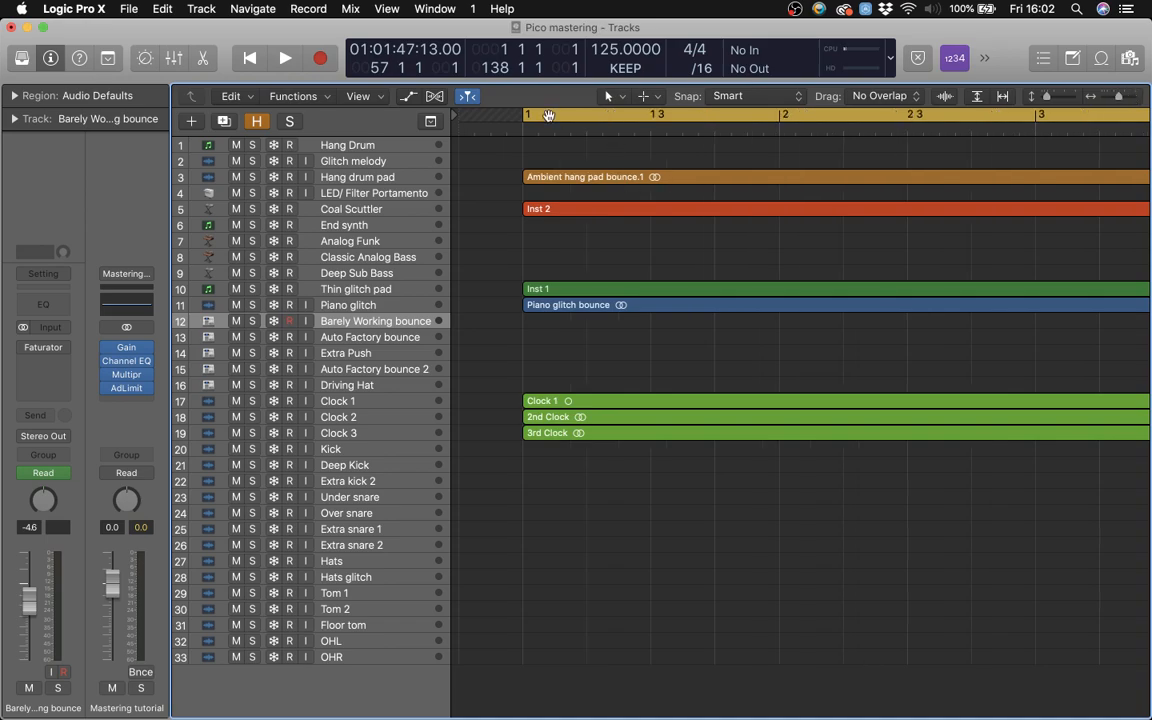
{"action": "left_click_drag", "start_coordinate": [522, 122], "coordinate": [511, 120]}
{"action": "left_click_drag", "start_coordinate": [511, 120], "coordinate": [508, 120]}
Examine the cycle range's end at bar 138 against the closing regions' waveforms and volume automation fades.
{"action": "key", "text": "z"}
{"action": "scroll", "coordinate": [745, 232], "scroll_direction": "right", "scroll_amount": 10}
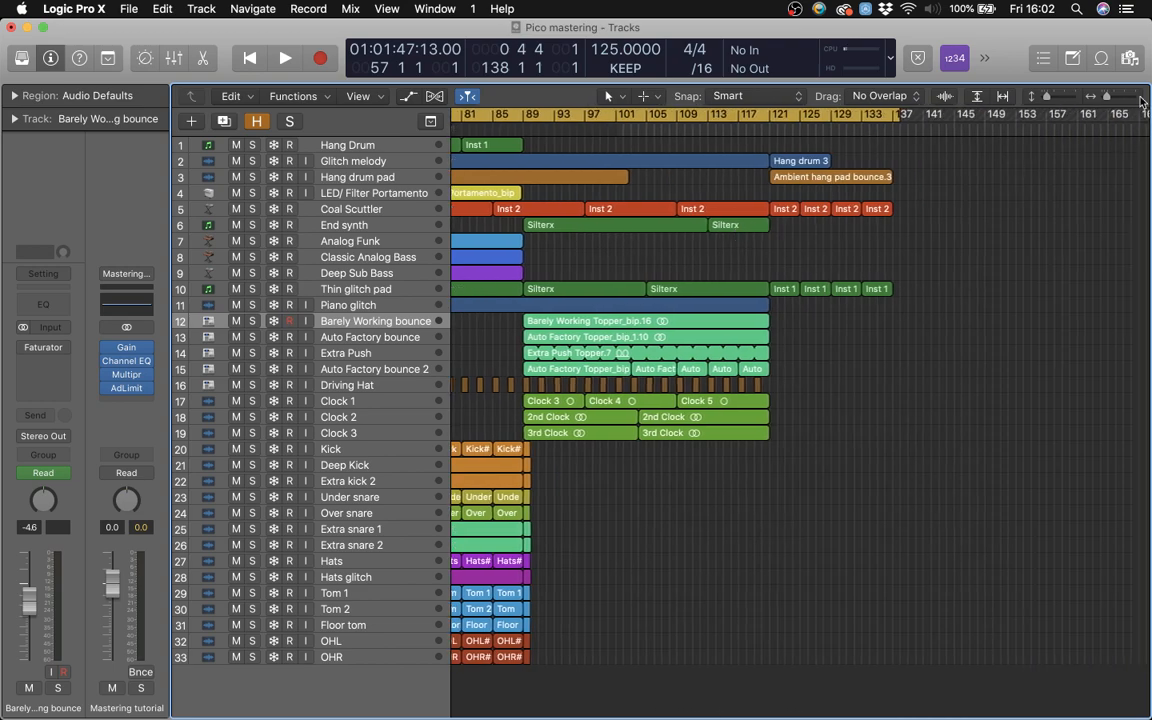
{"action": "key", "text": "z"}
{"action": "scroll", "coordinate": [779, 213], "scroll_direction": "right", "scroll_amount": 15}
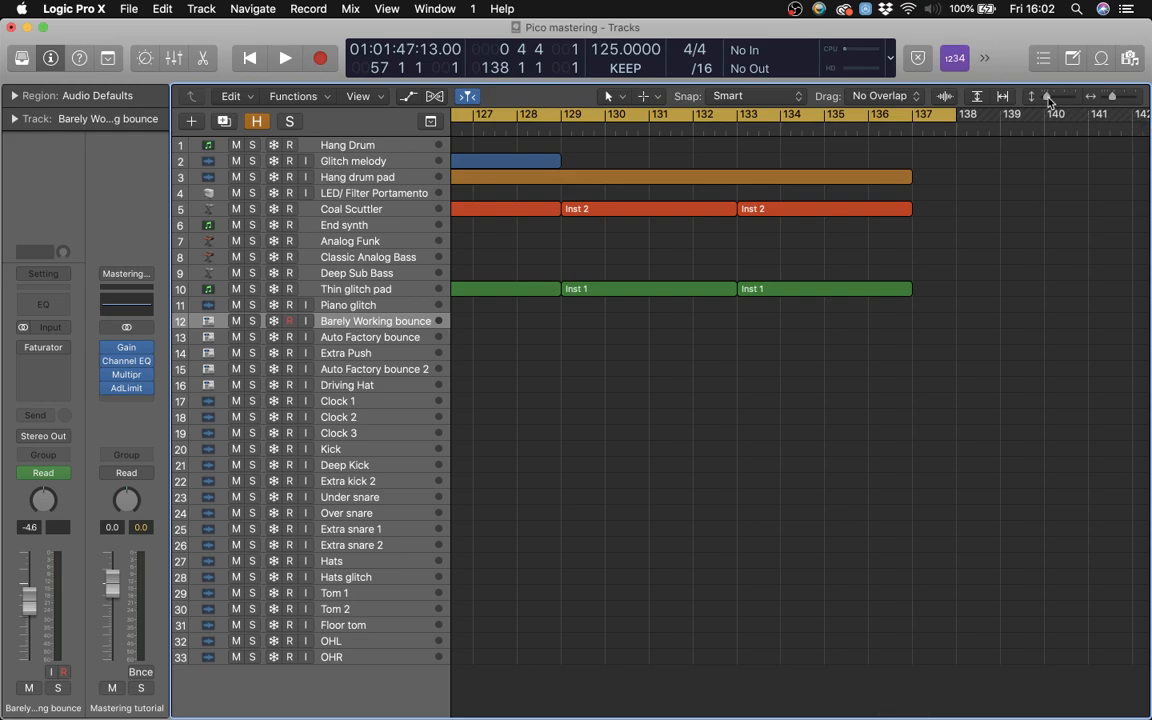
{"action": "left_click_drag", "start_coordinate": [1046, 97], "coordinate": [1054, 99]}
{"action": "scroll", "coordinate": [985, 303], "scroll_direction": "up", "scroll_amount": 5}
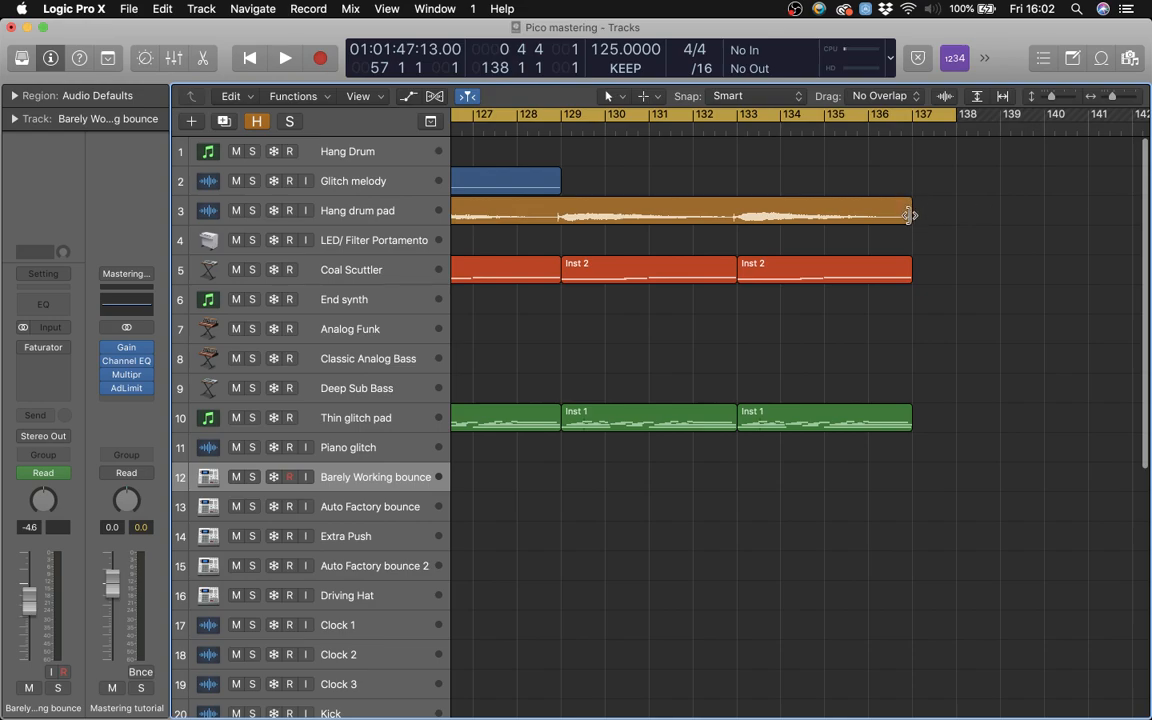
{"action": "key", "text": "a"}
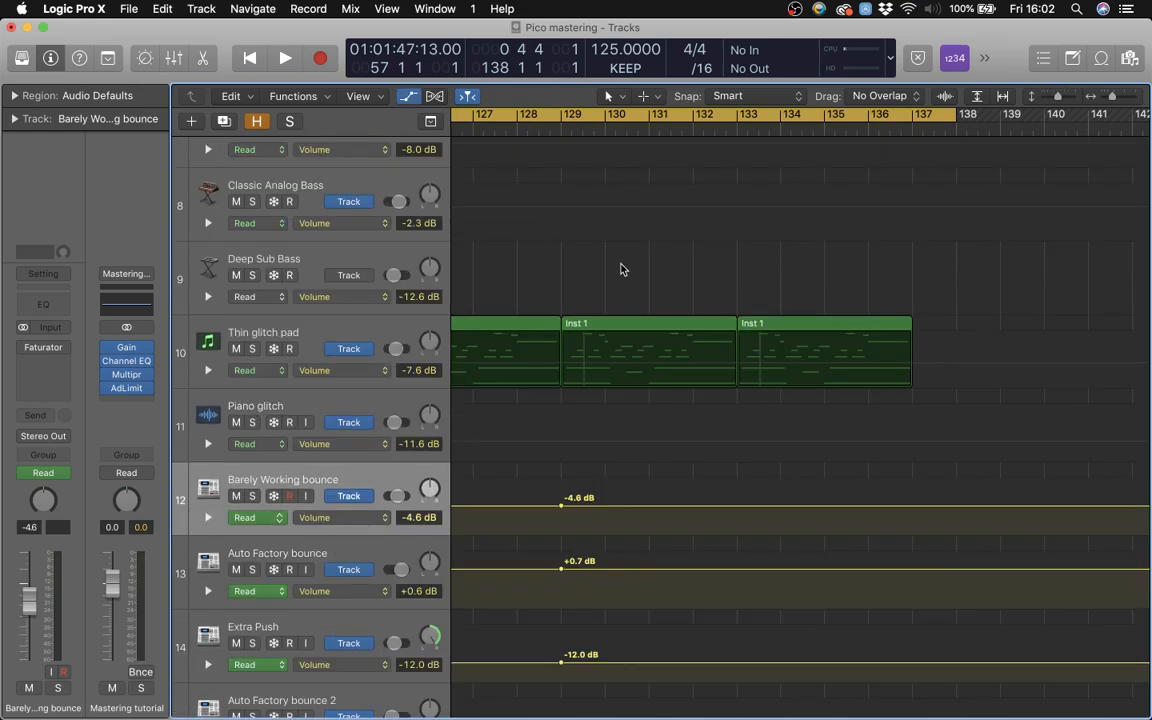
{"action": "scroll", "coordinate": [728, 311], "scroll_direction": "up", "scroll_amount": 6}
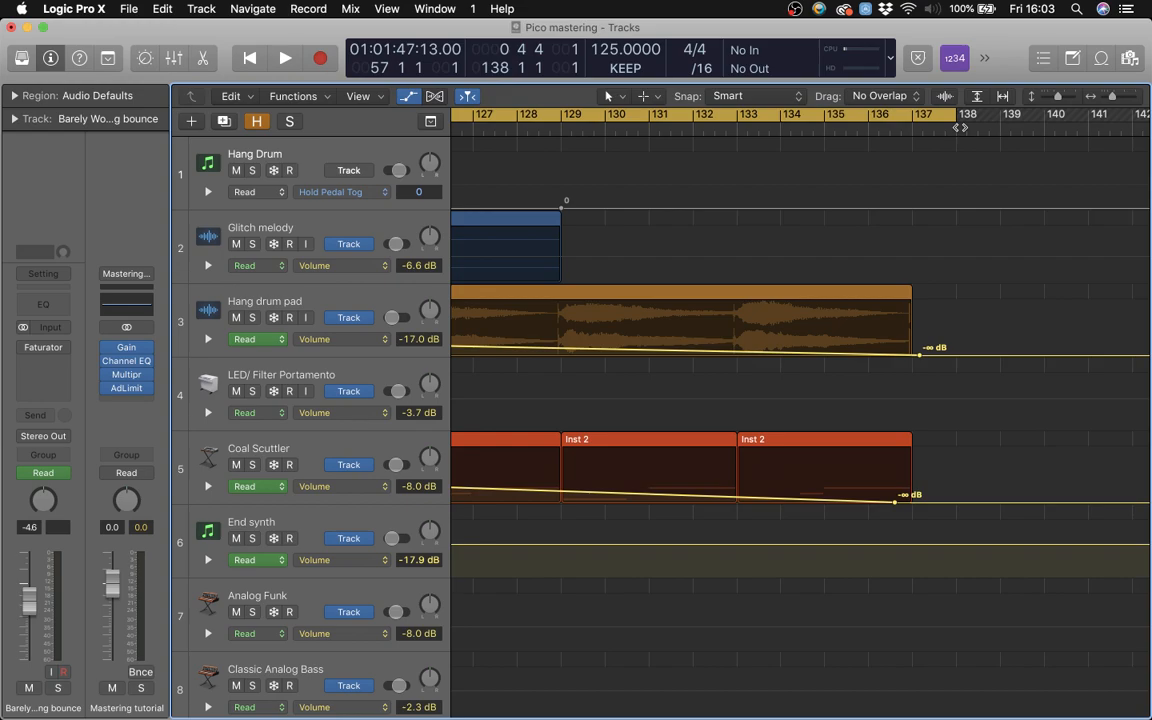
Restore the full arrangement view without automation and turn off the cycle range.
{"action": "key", "text": "a"}
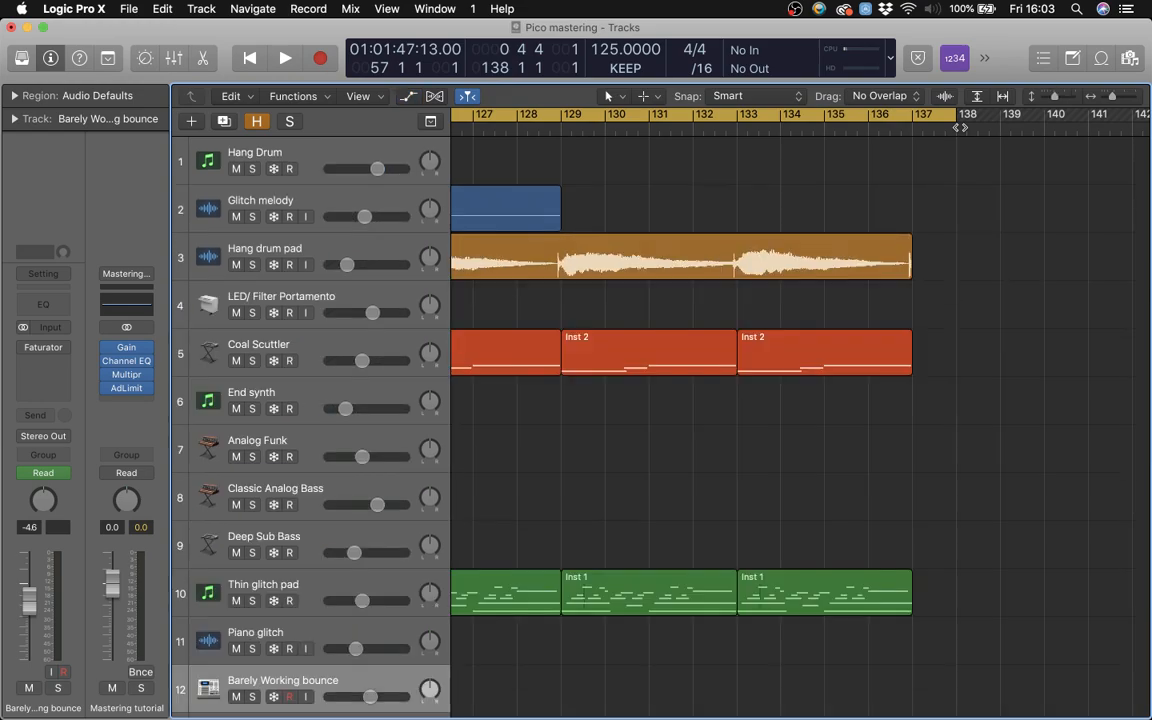
{"action": "key", "text": "z"}
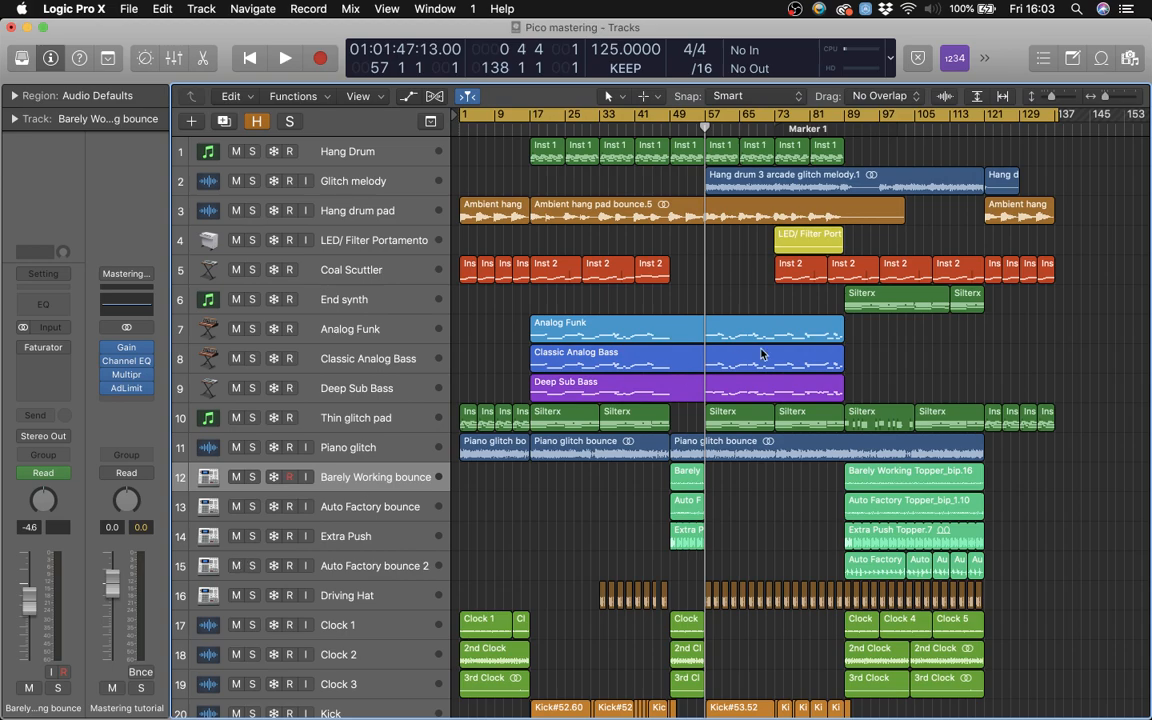
{"action": "mouse_move", "coordinate": [739, 105]}
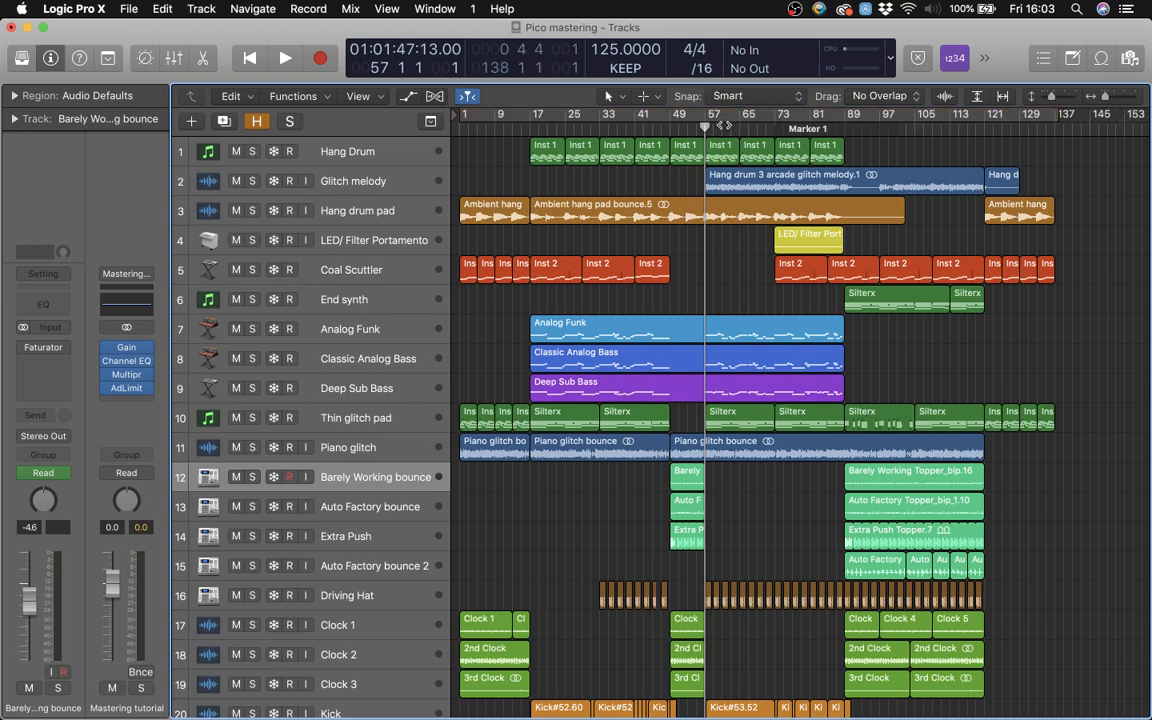